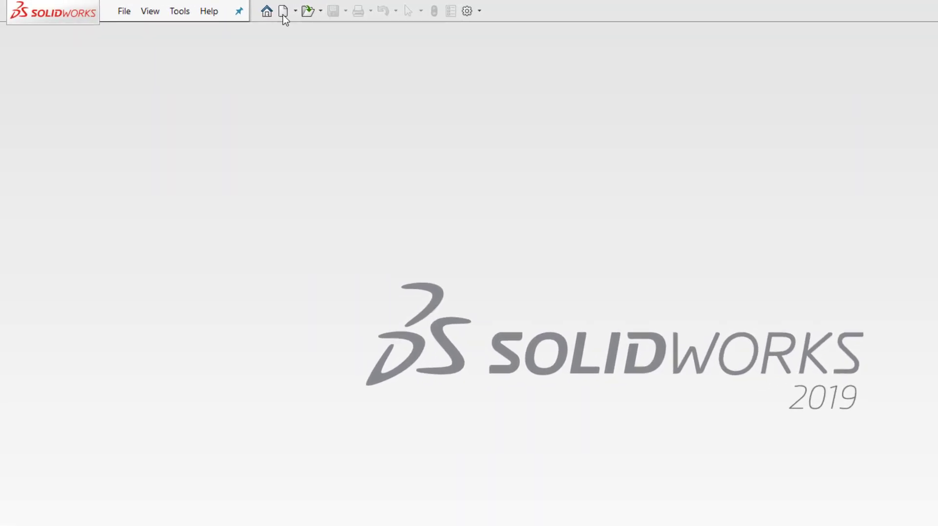
Step: Create a new drawing from the Drawing template on an A (ANSI) Landscape sheet, skipping the model view
click(214, 10)
click(653, 217)
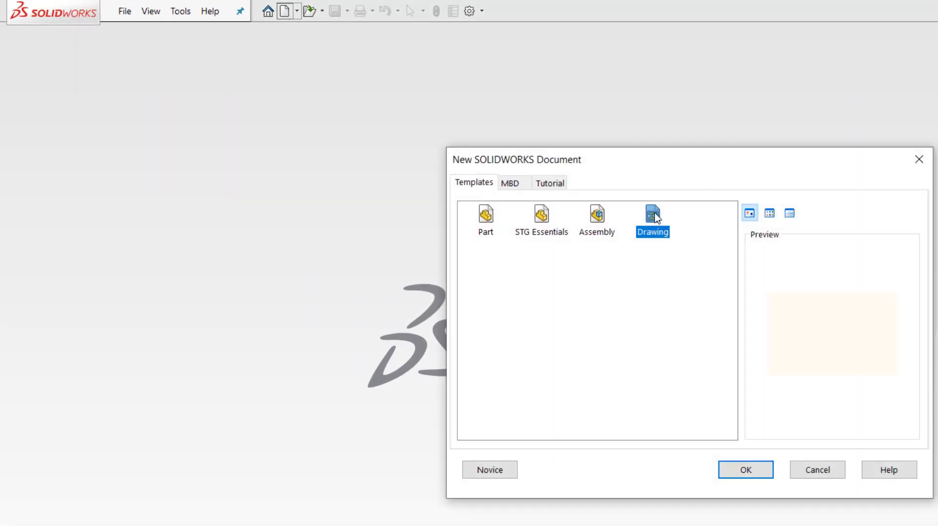
click(575, 361)
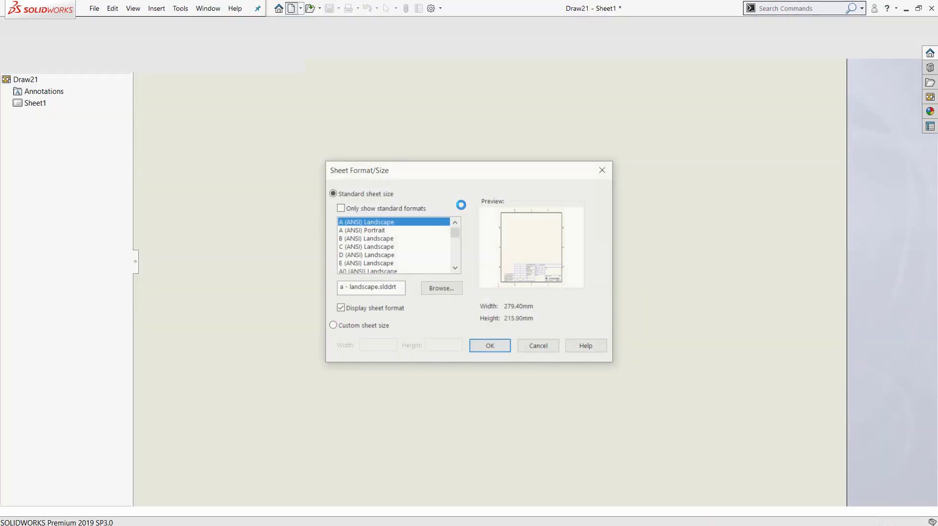
click(488, 349)
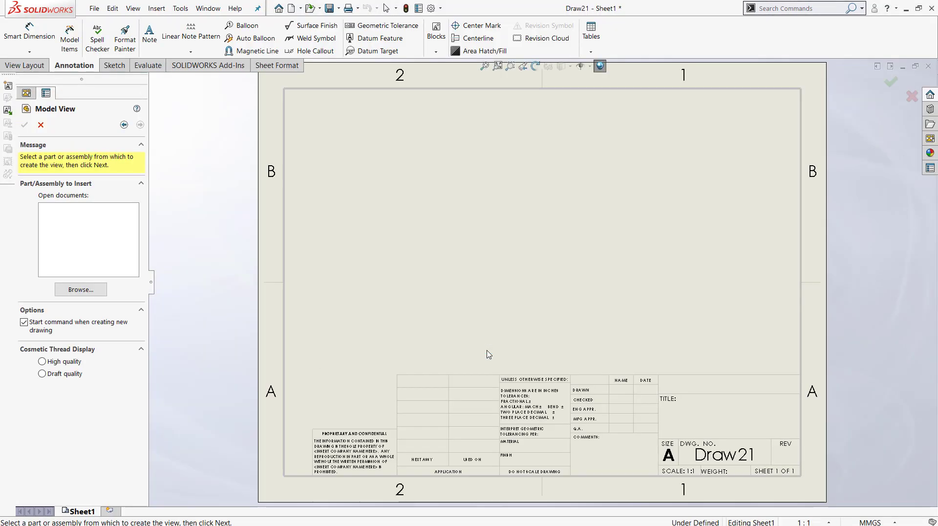
click(911, 97)
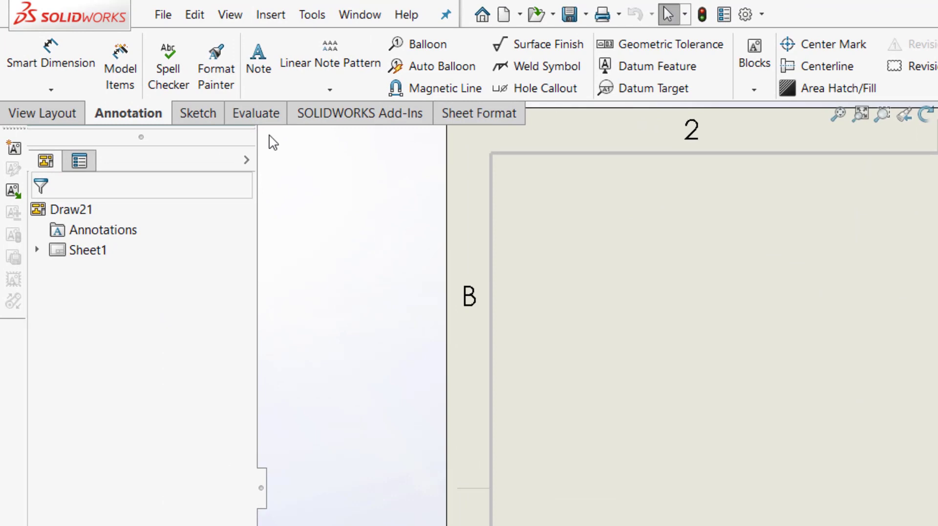
Step: Draw a six-sided polygon near the sheet centre
click(215, 122)
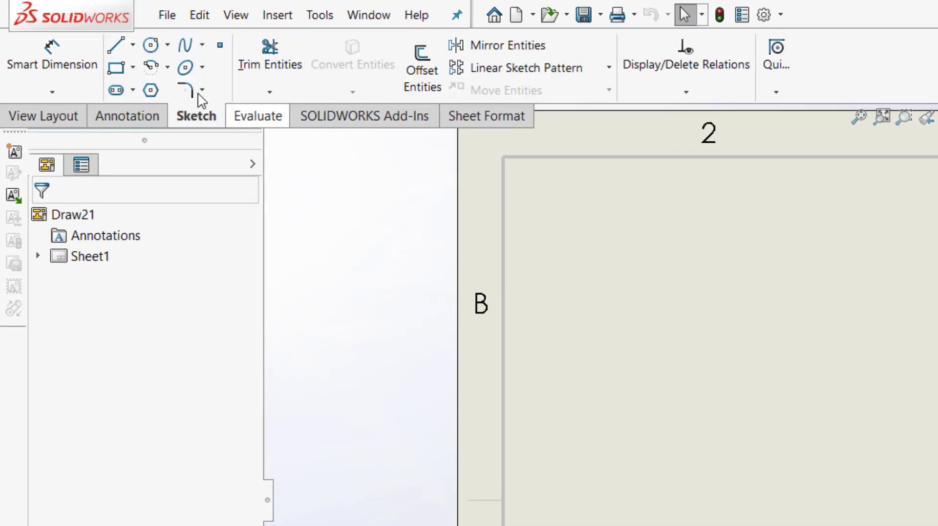
click(144, 85)
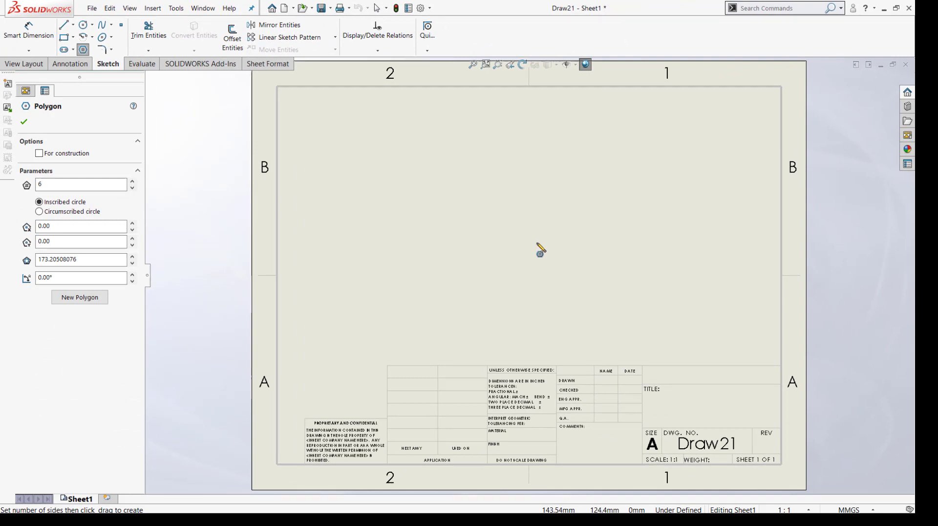
drag(527, 254, 503, 213)
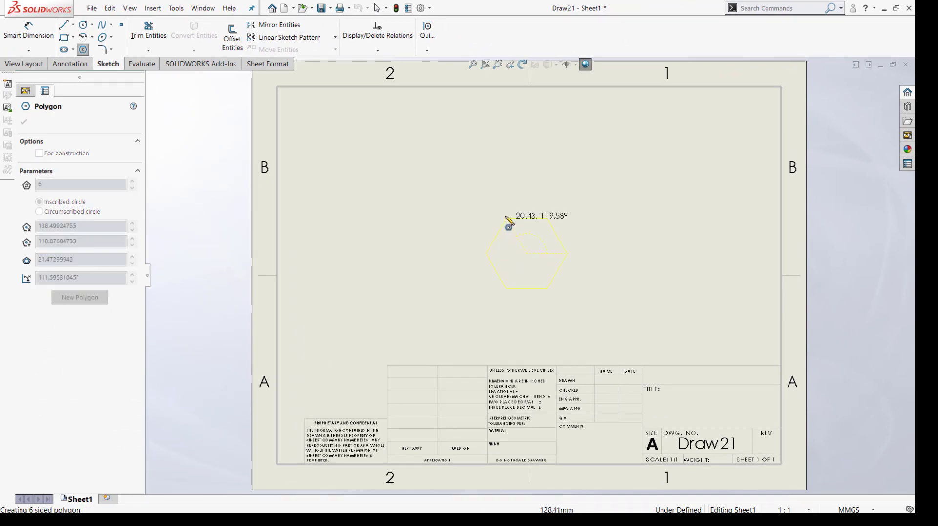
key(Escape)
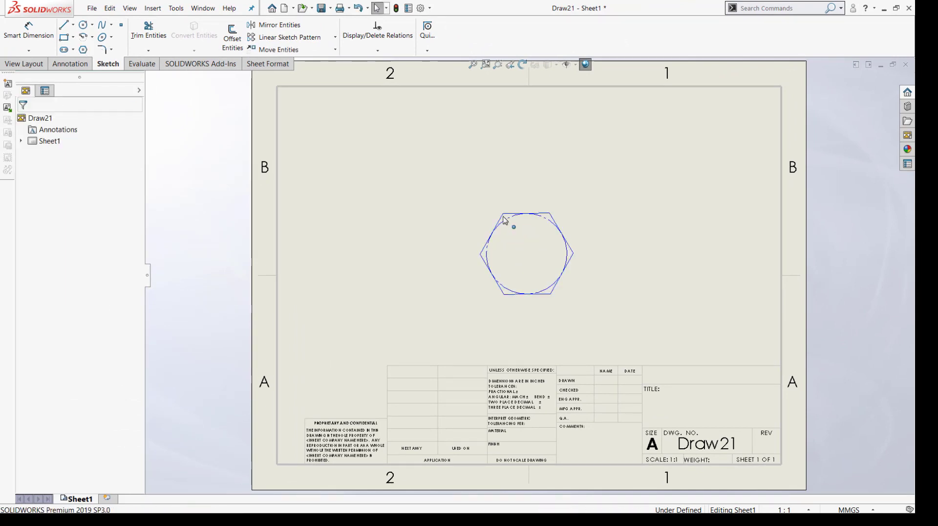
scroll(549, 251, down, 2)
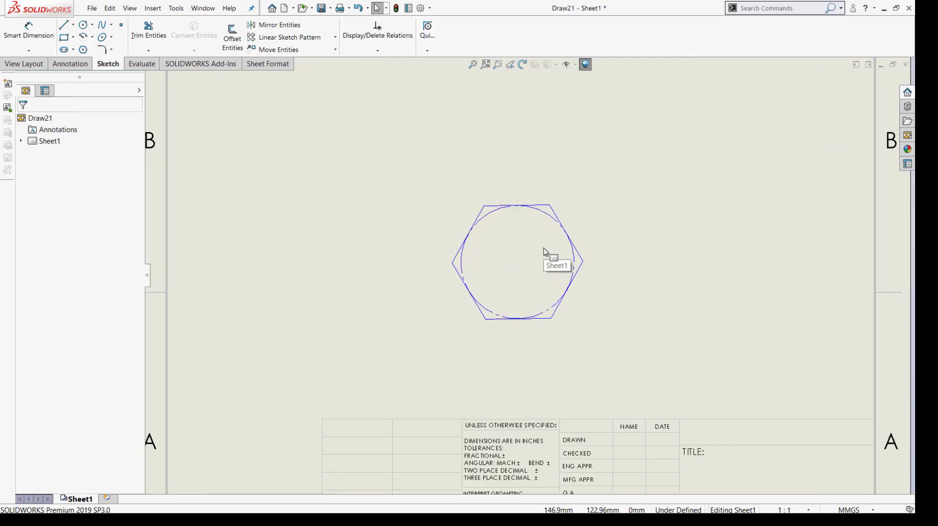
Step: Draw a line between the hexagon's left and right corners and make it horizontal
click(63, 25)
click(452, 263)
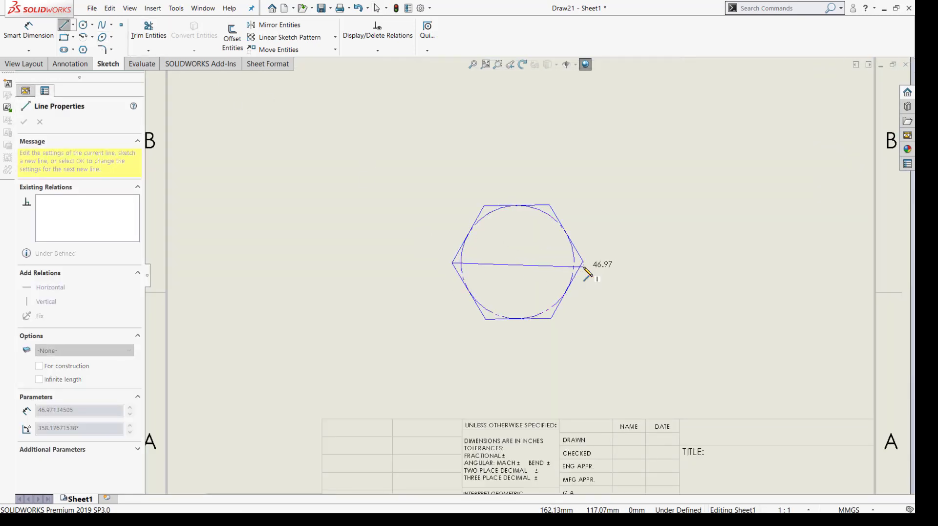
click(582, 261)
key(Escape)
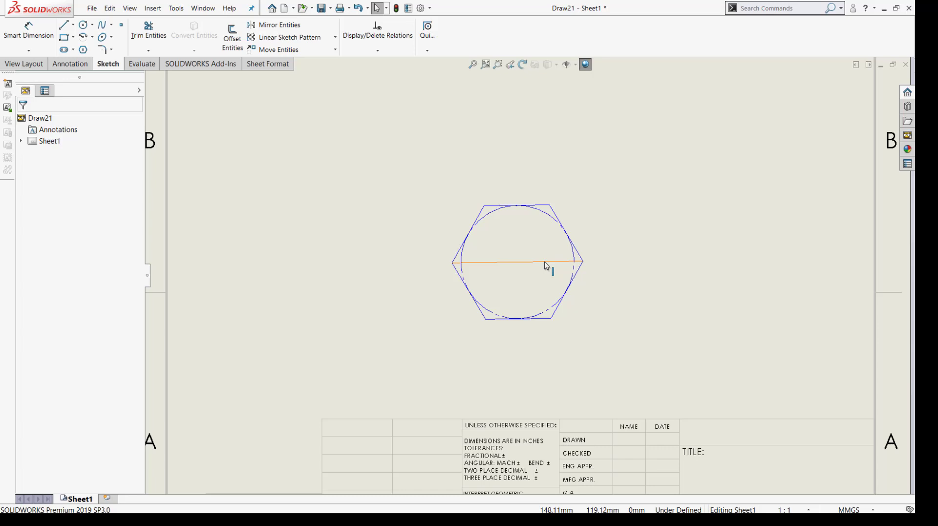
click(543, 262)
click(29, 242)
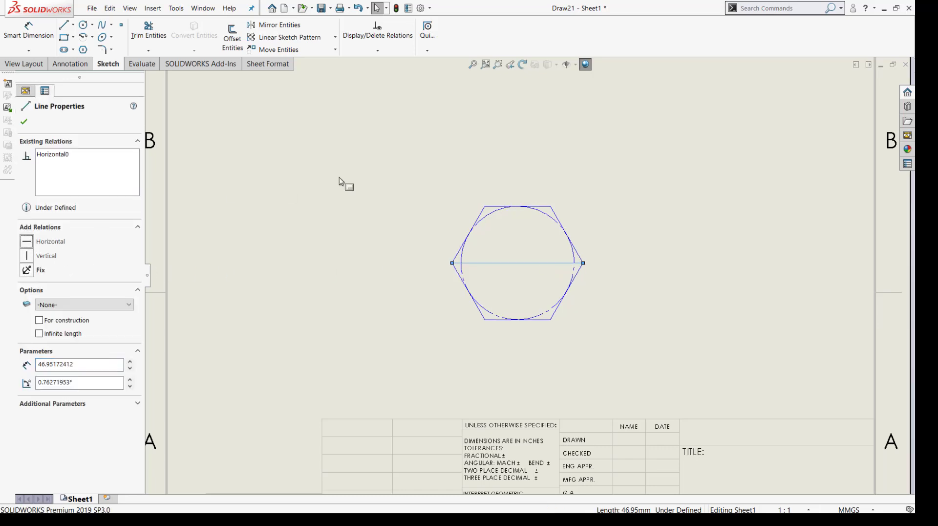
key(Escape)
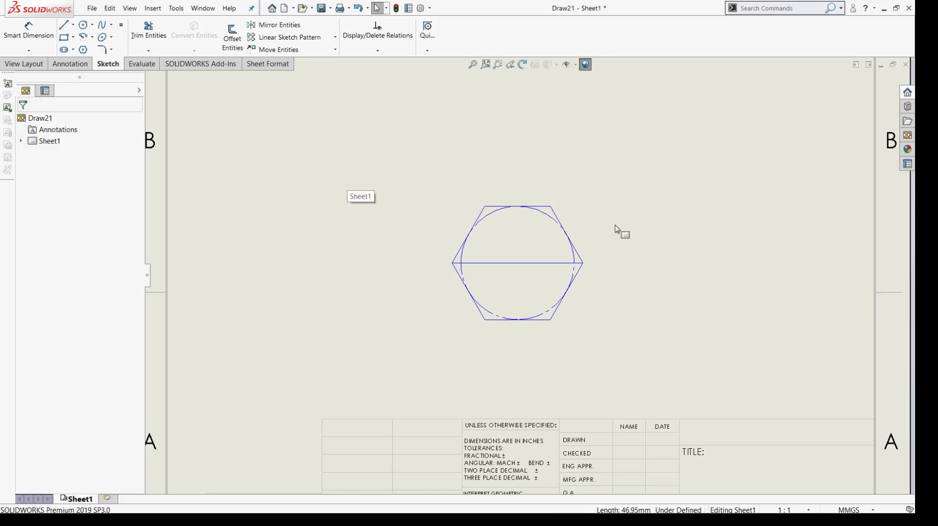
Step: Dimension the horizontal corner-to-corner line to 7.50 mm
click(628, 232)
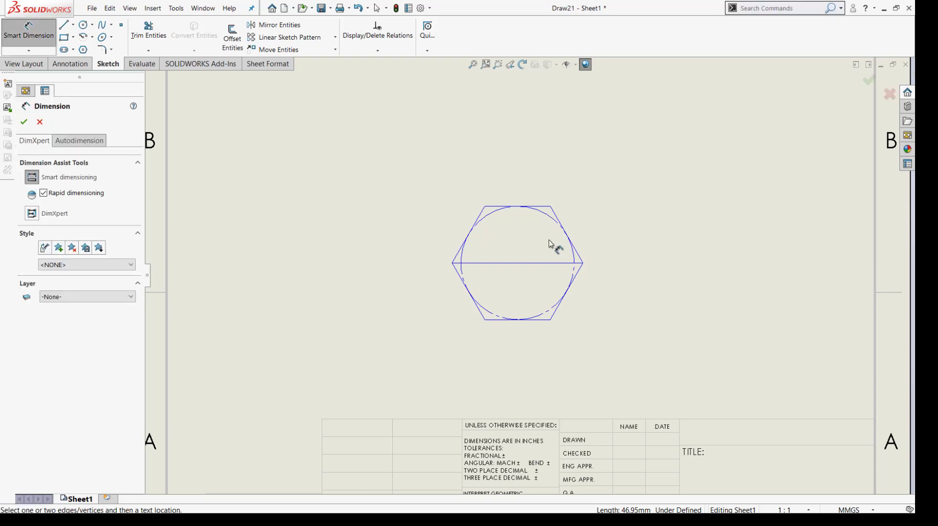
click(540, 264)
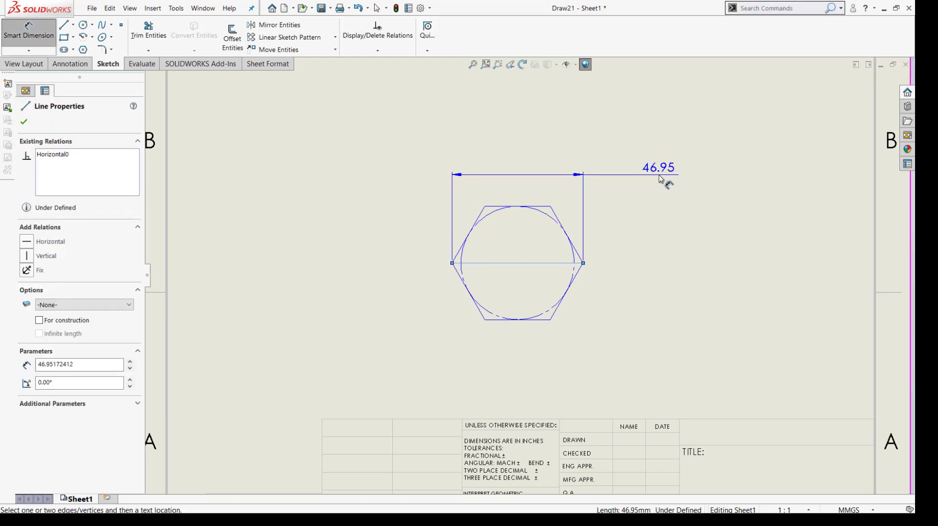
click(652, 189)
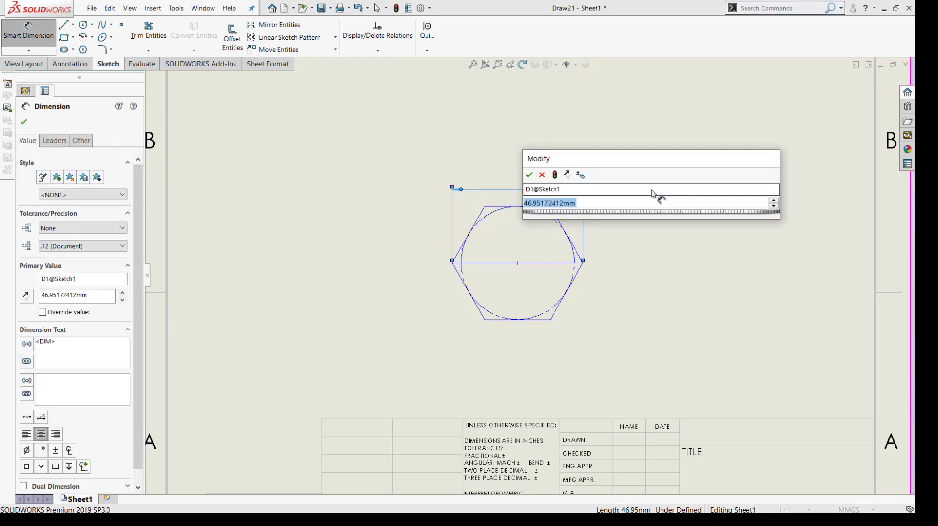
text(7.5)
key(Return)
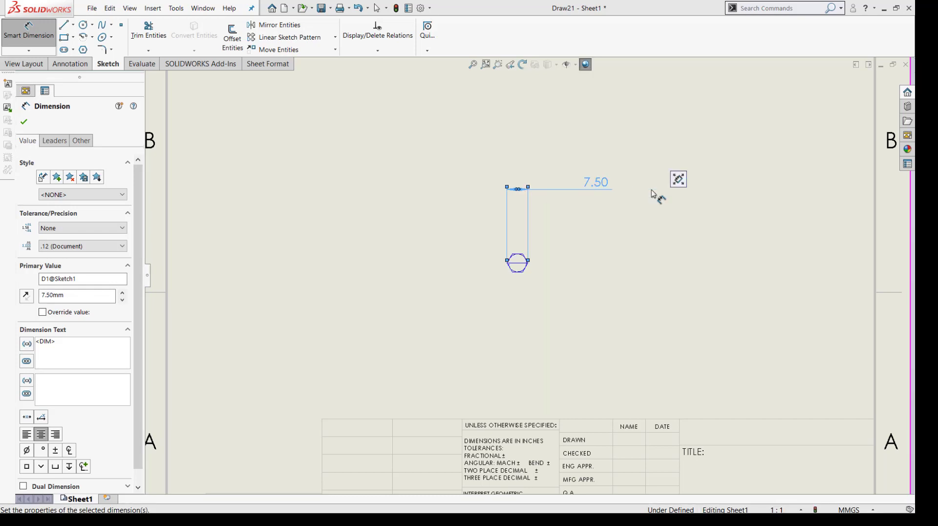
scroll(541, 268, down, 5)
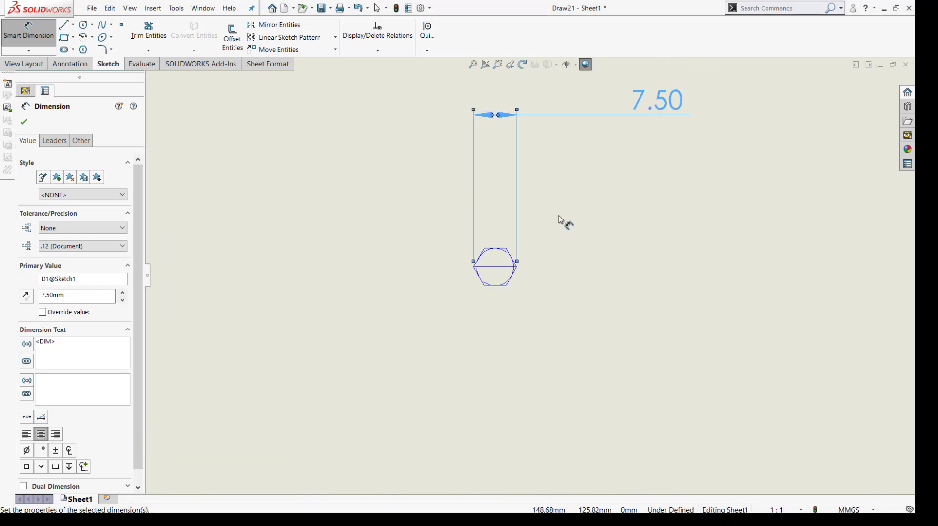
drag(666, 90, 662, 227)
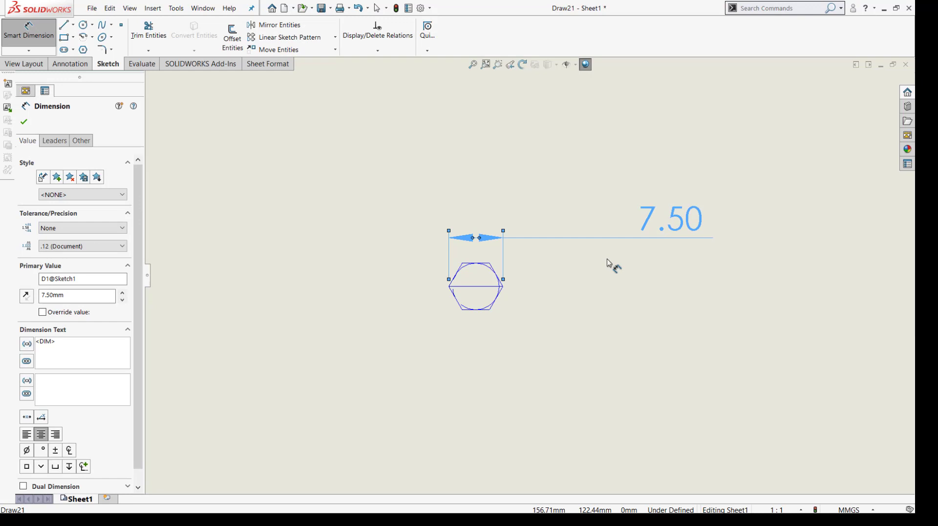
scroll(611, 264, down, 3)
key(Escape)
Step: Delete the 7.50 dimension and the hexagon's inscribed circle
click(483, 219)
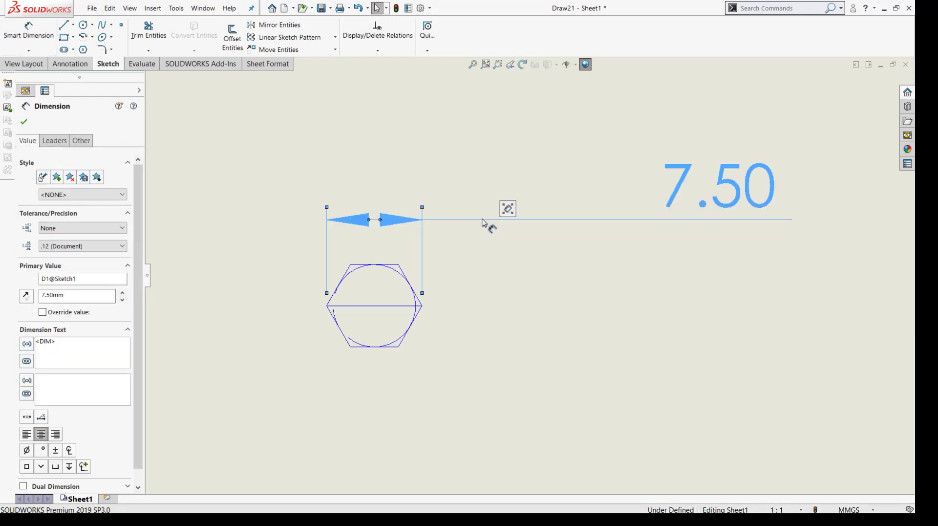
key(Delete)
scroll(374, 303, down, 2)
scroll(383, 312, down, 1)
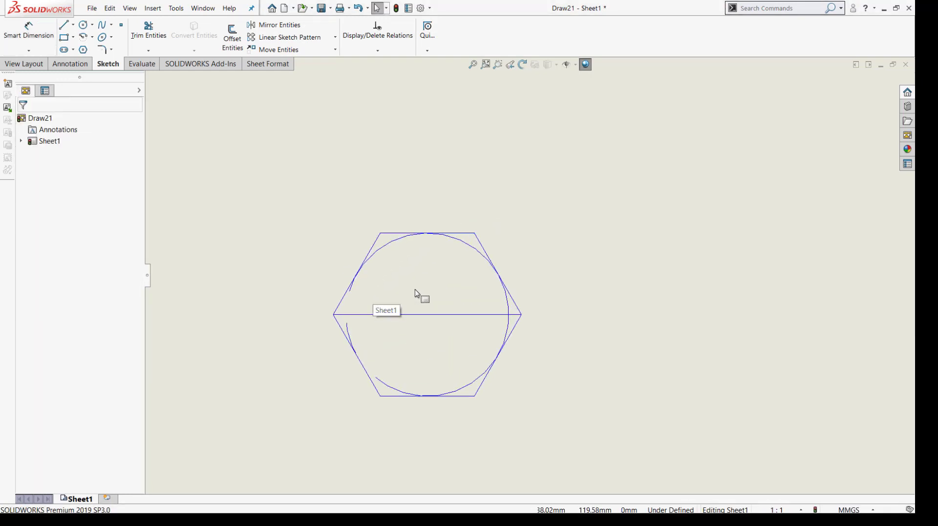
click(465, 246)
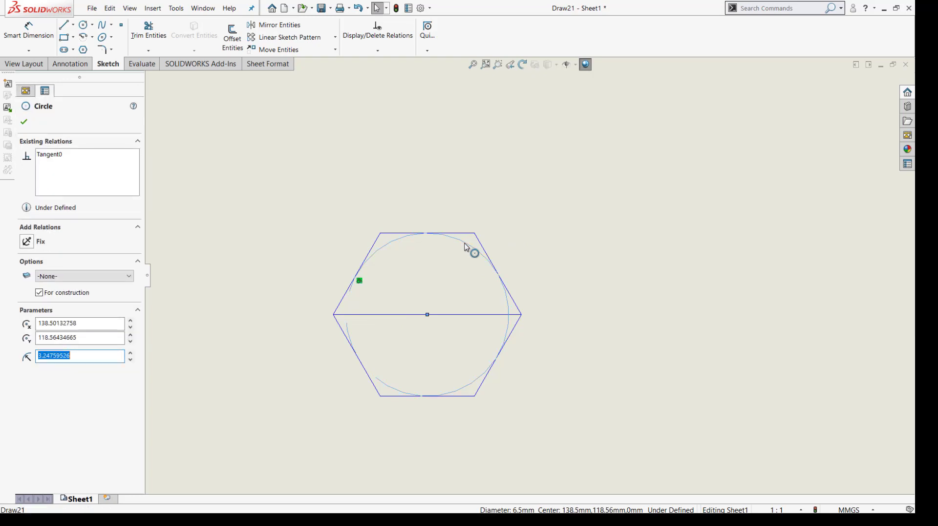
key(Delete)
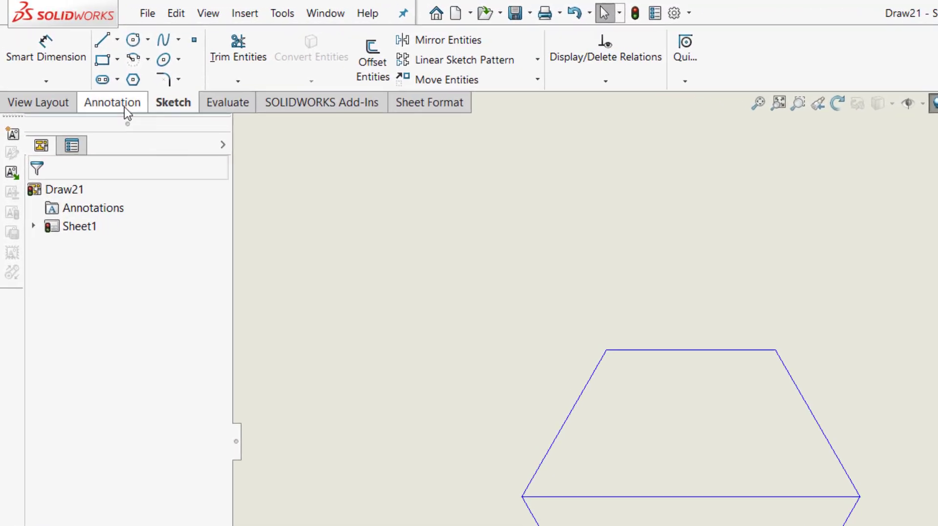
Step: Add a text note reading 'FW' near the hexagon
click(125, 109)
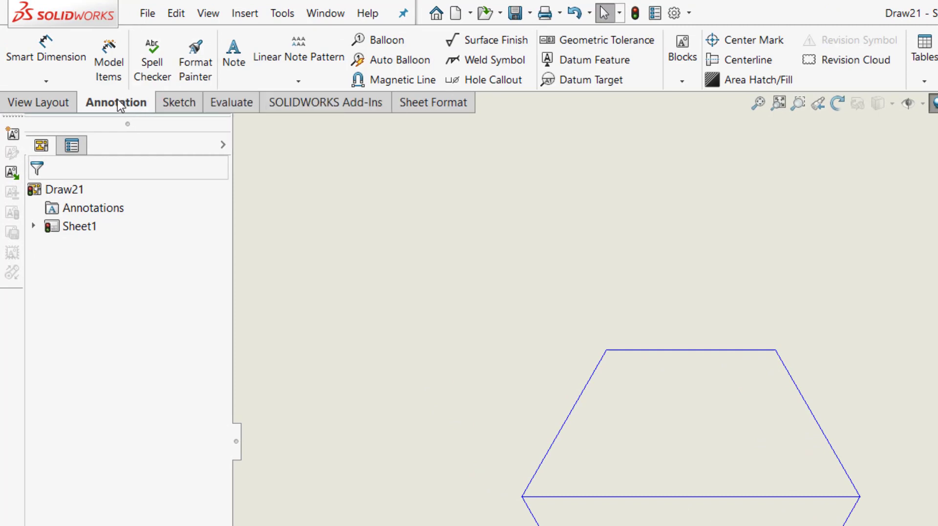
click(239, 58)
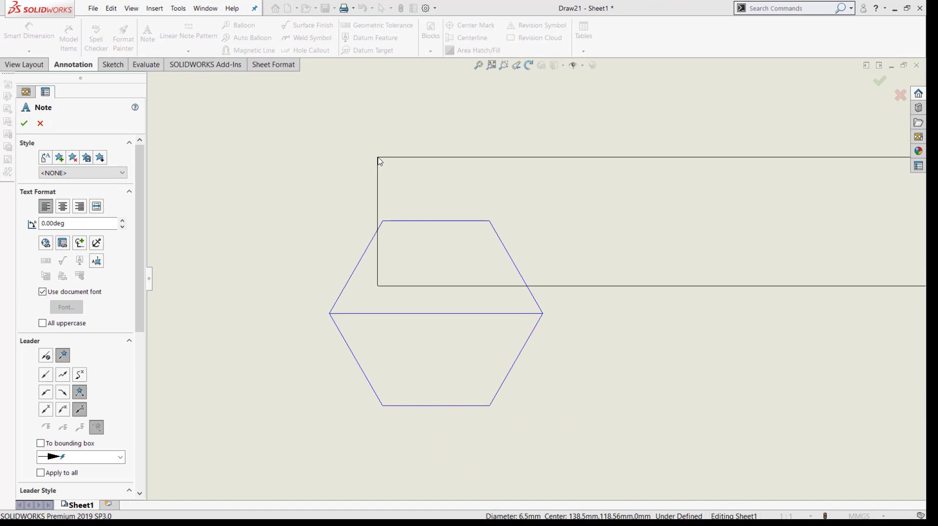
click(376, 155)
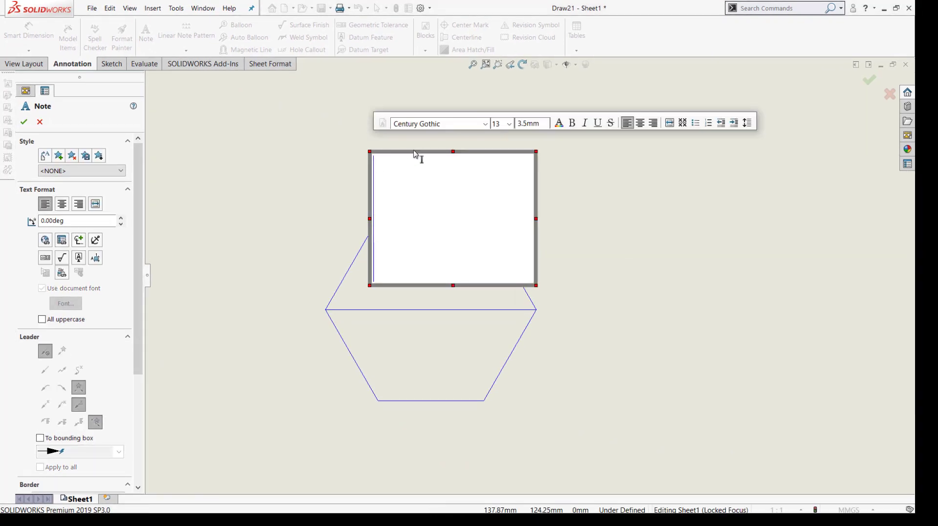
text(FW)
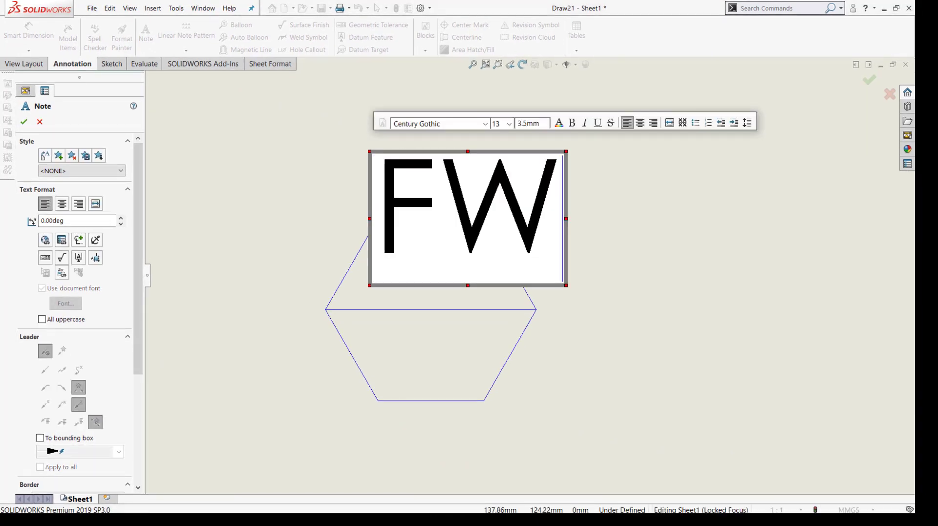
click(626, 184)
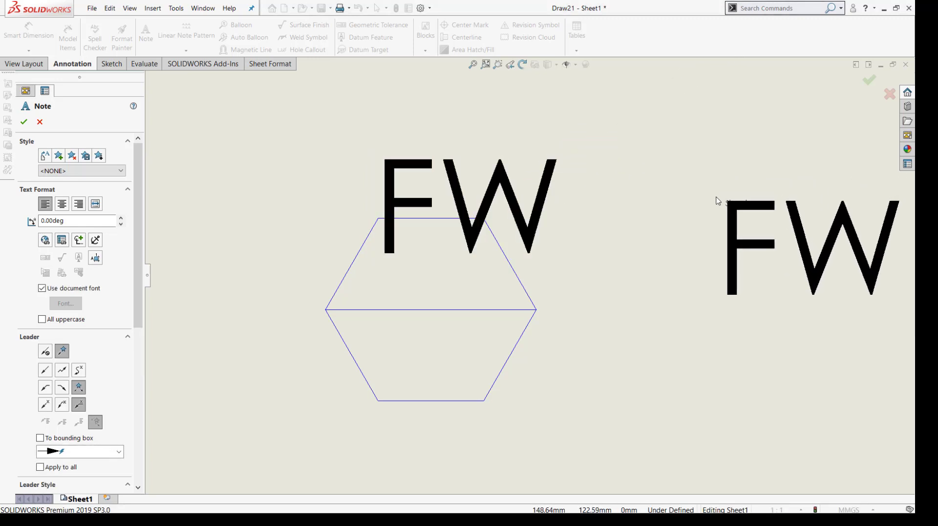
click(889, 94)
drag(511, 192, 510, 227)
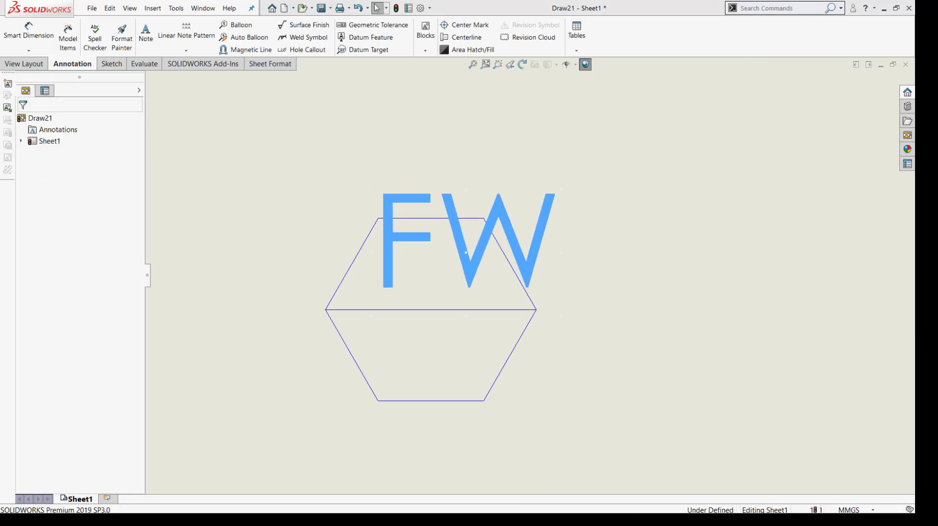
Step: Set the FW note to size 8, centre-aligned, and move it into the hexagon's upper half
double_click(498, 218)
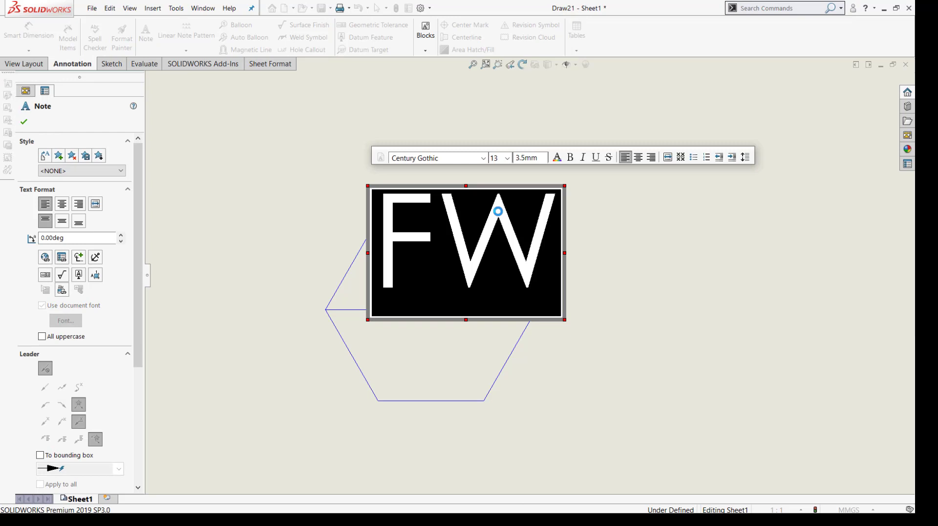
click(508, 158)
click(495, 170)
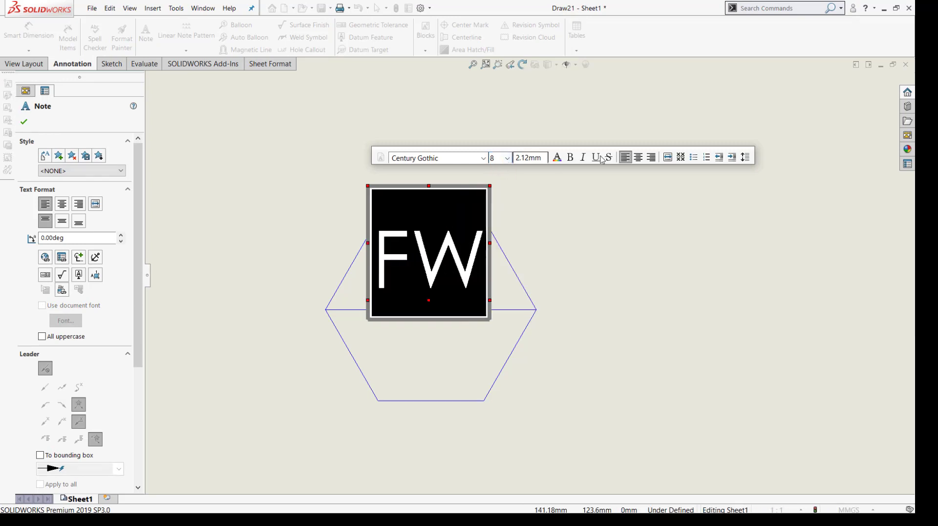
click(640, 157)
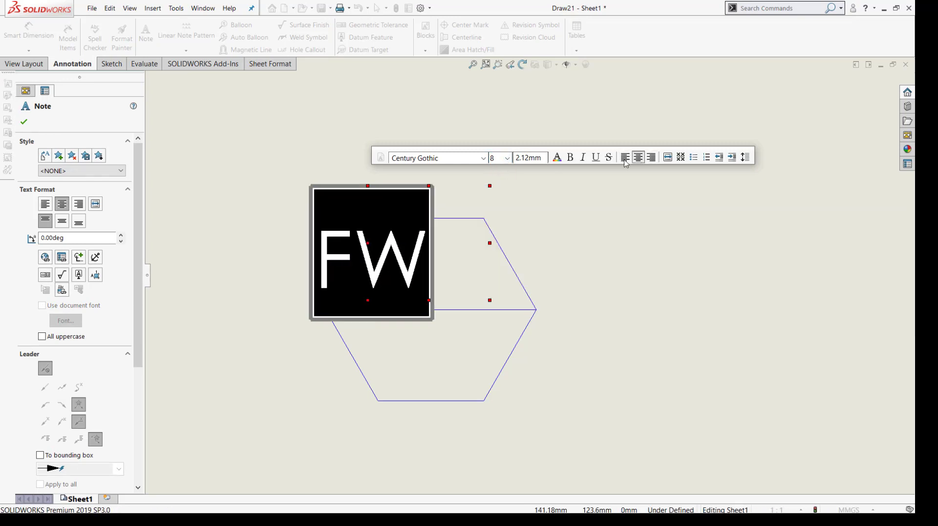
click(570, 203)
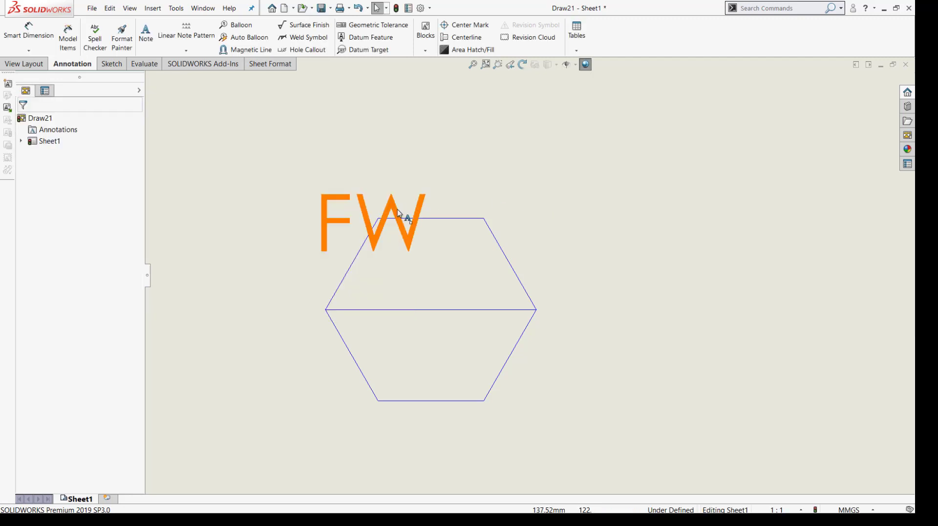
drag(398, 209, 443, 261)
Step: Paste a copy of the FW note into the hexagon's lower half and change its text to '1'
click(581, 229)
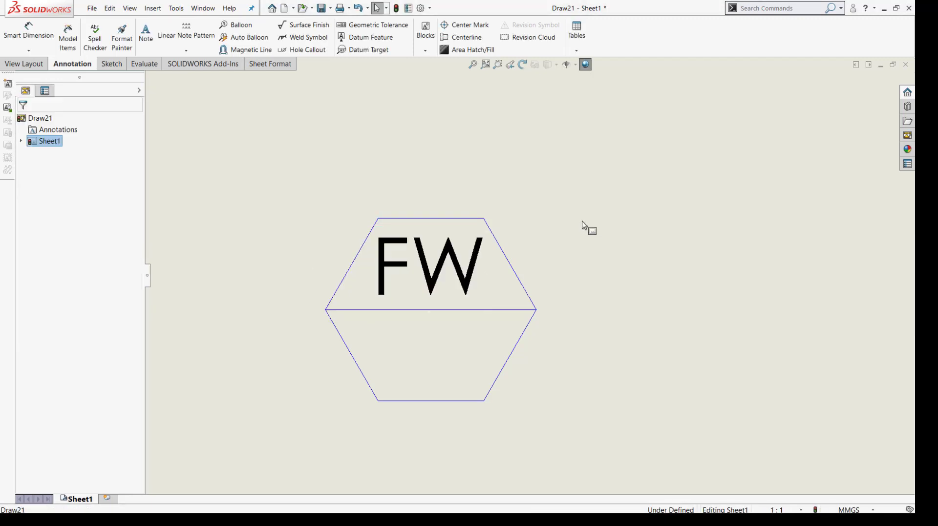
click(448, 273)
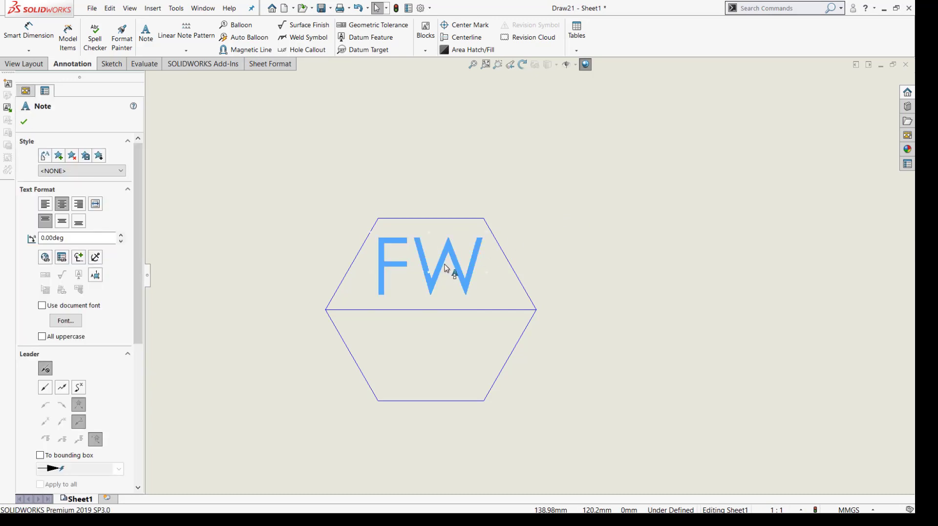
click(607, 266)
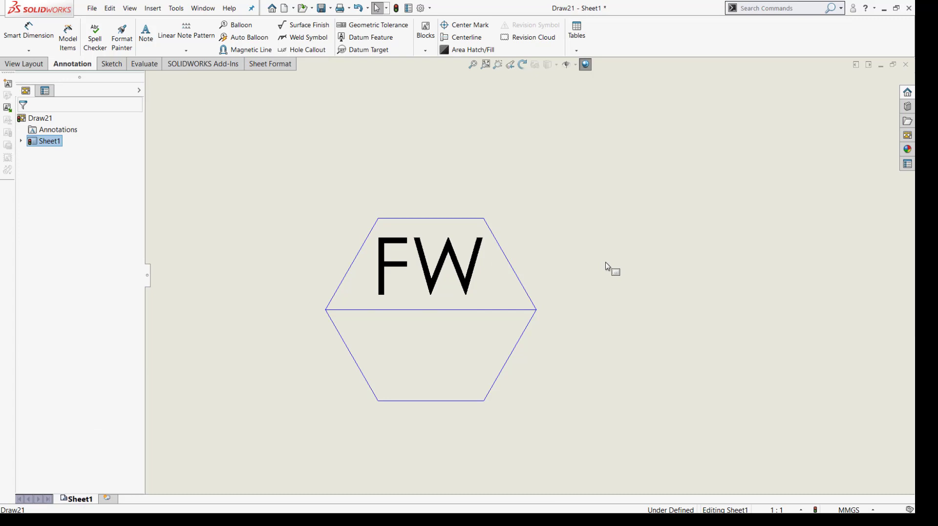
key(ctrl+v)
drag(607, 295, 430, 352)
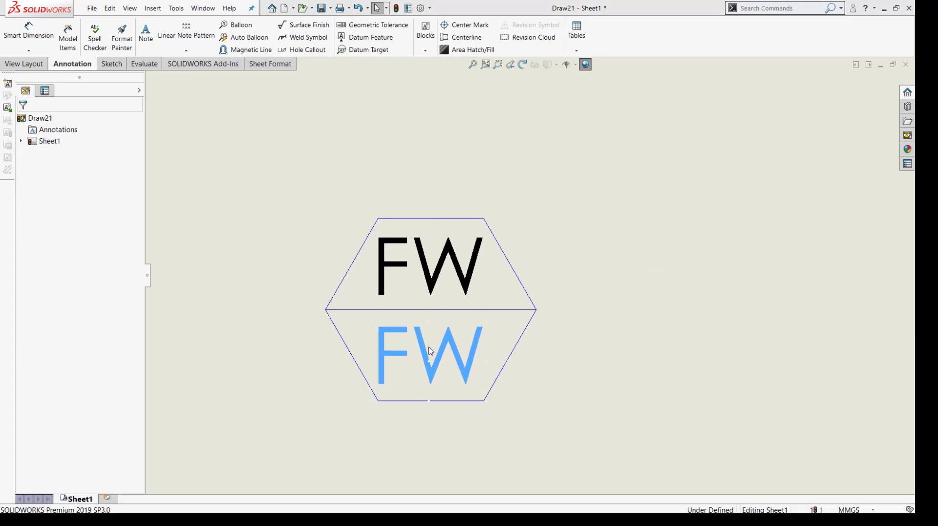
double_click(429, 347)
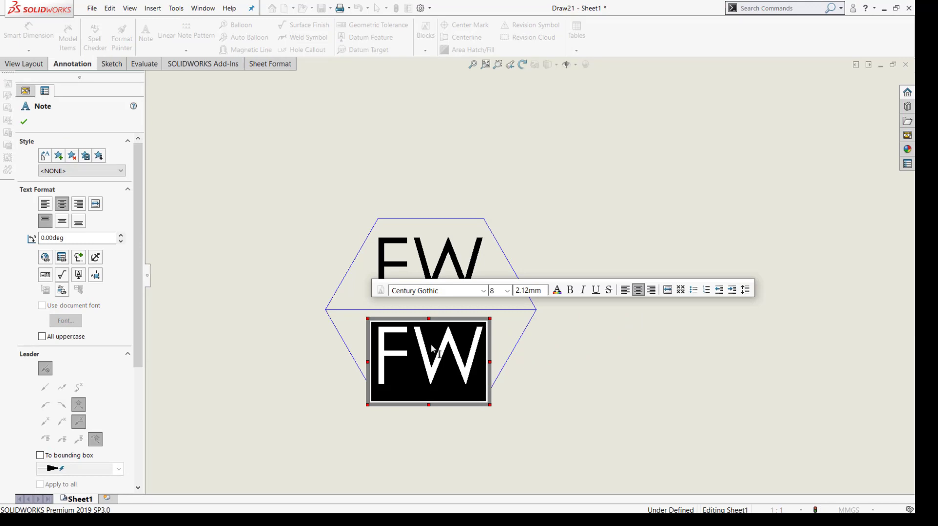
text(1)
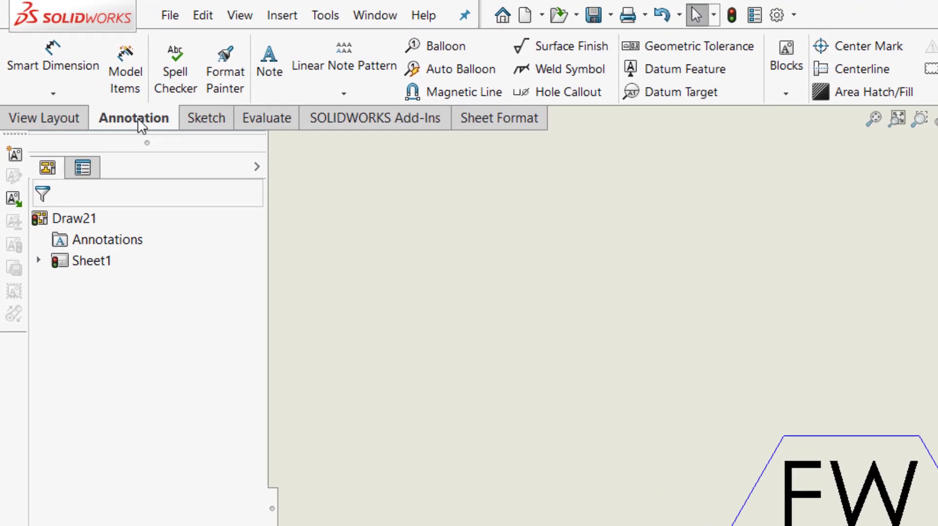
Step: Box-select the hexagon and both notes and turn them into a block with Make Block
click(786, 83)
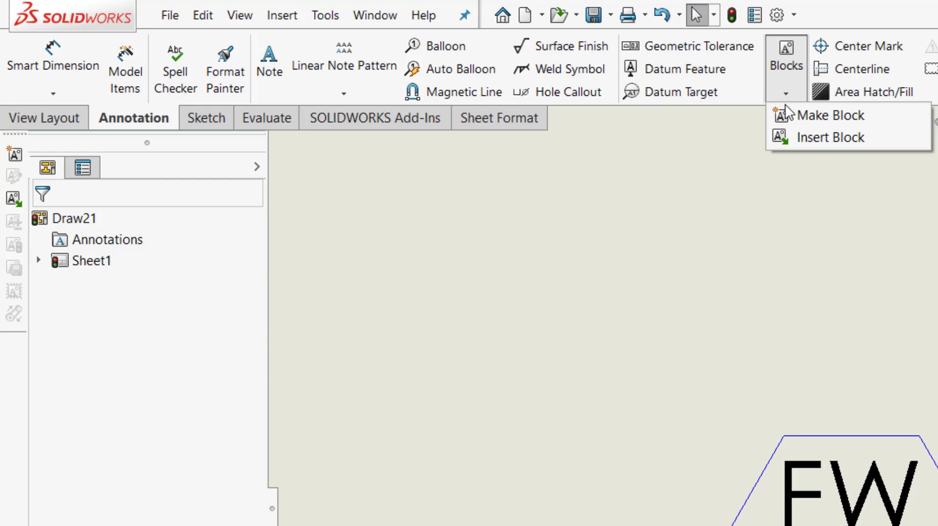
click(773, 327)
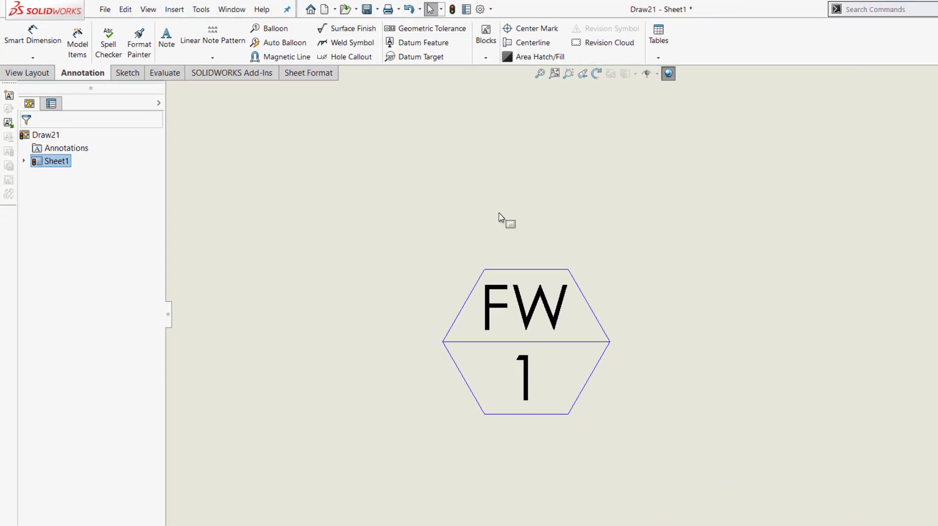
drag(344, 207, 613, 429)
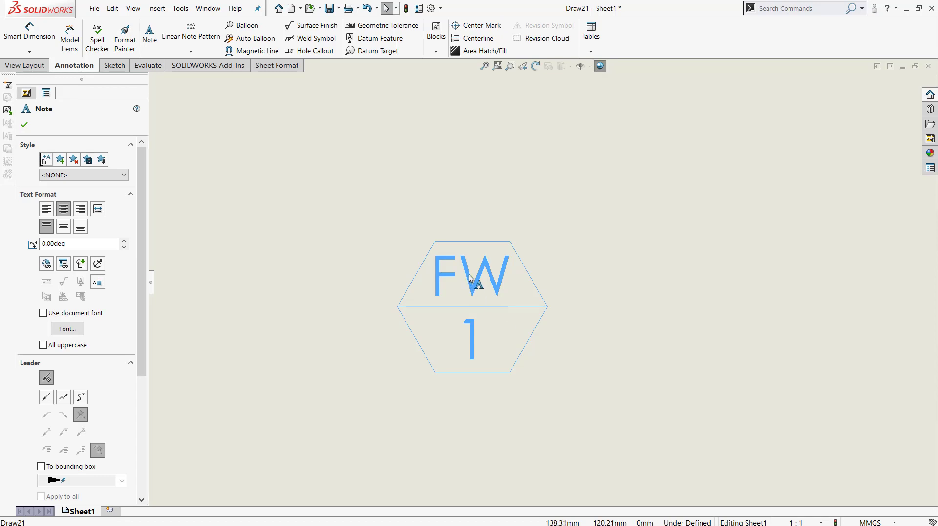
right_click(469, 277)
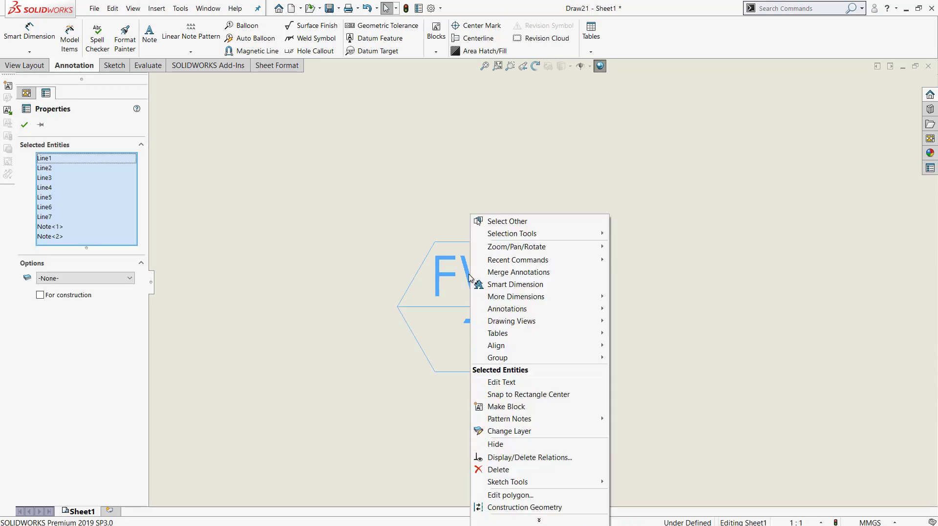
click(509, 408)
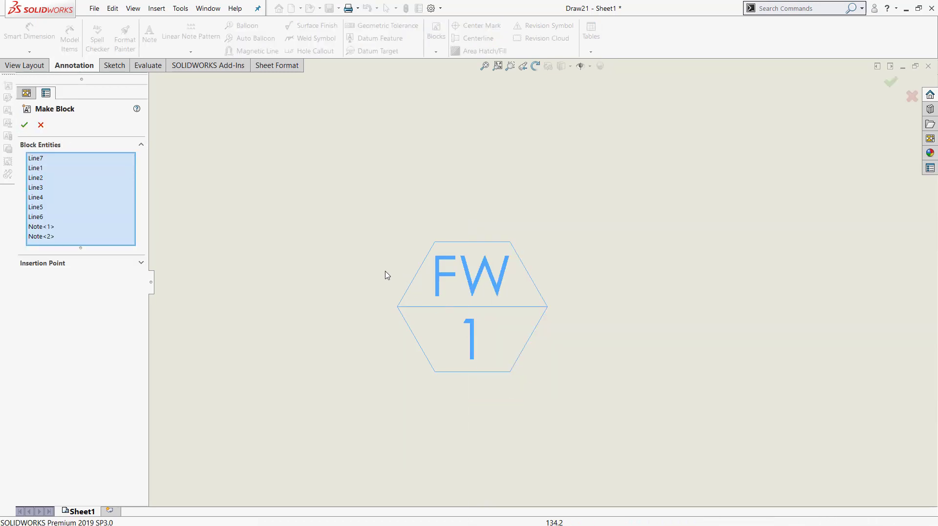
Step: Move the block's insertion point to the midpoint of the hexagon's middle line
click(141, 266)
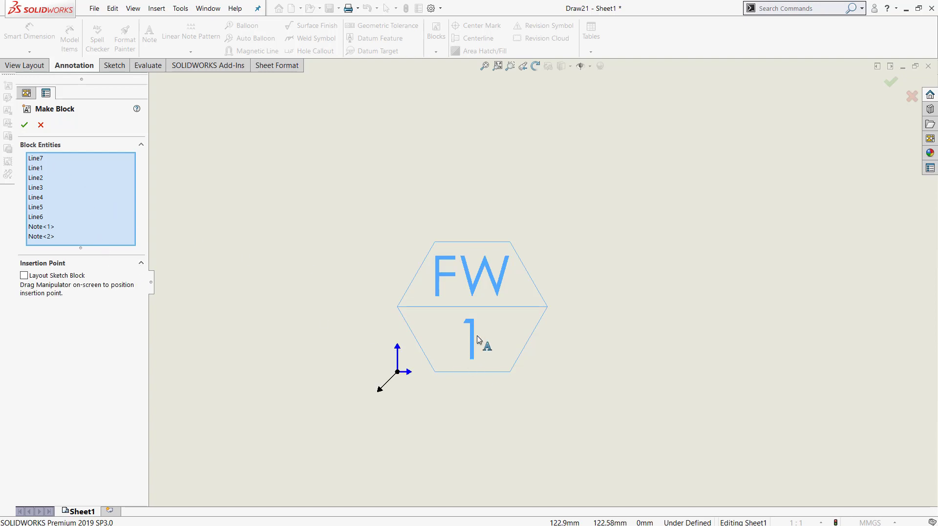
scroll(473, 342, down, 2)
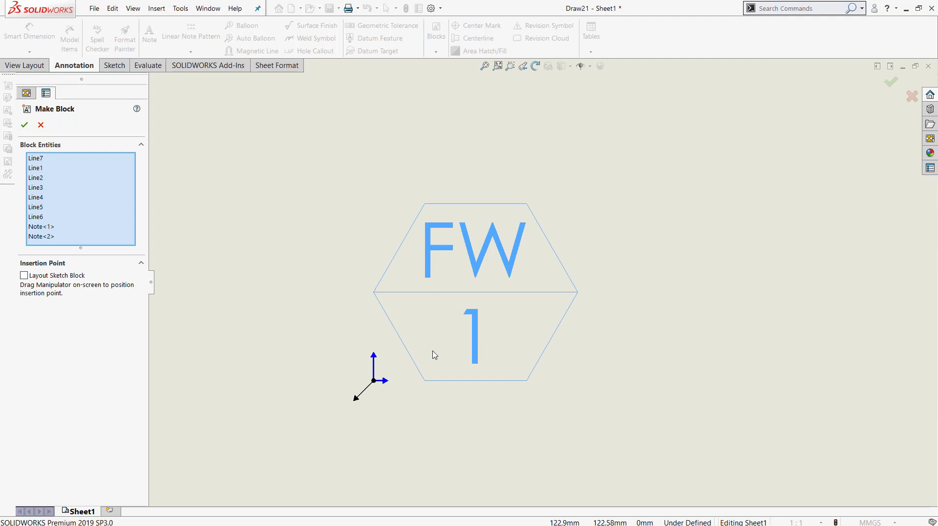
scroll(381, 376, down, 1)
drag(372, 382, 374, 285)
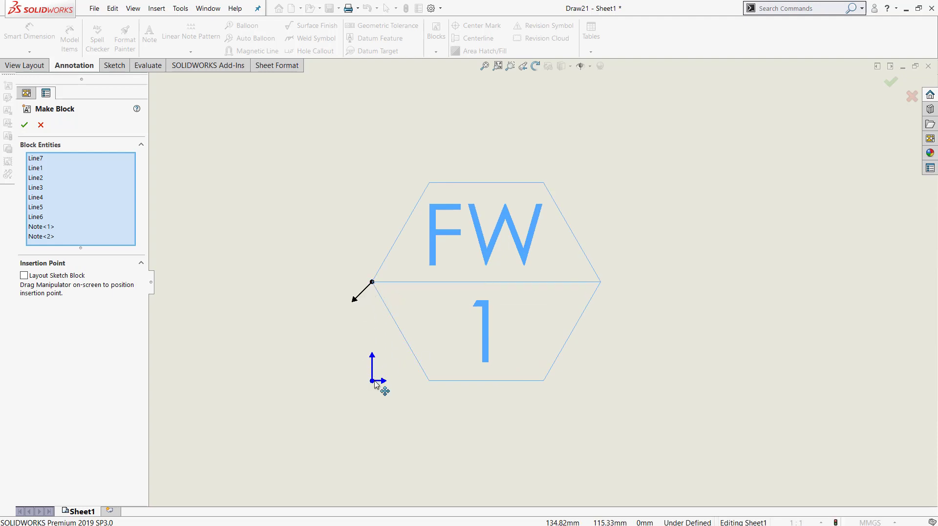
drag(375, 383, 487, 283)
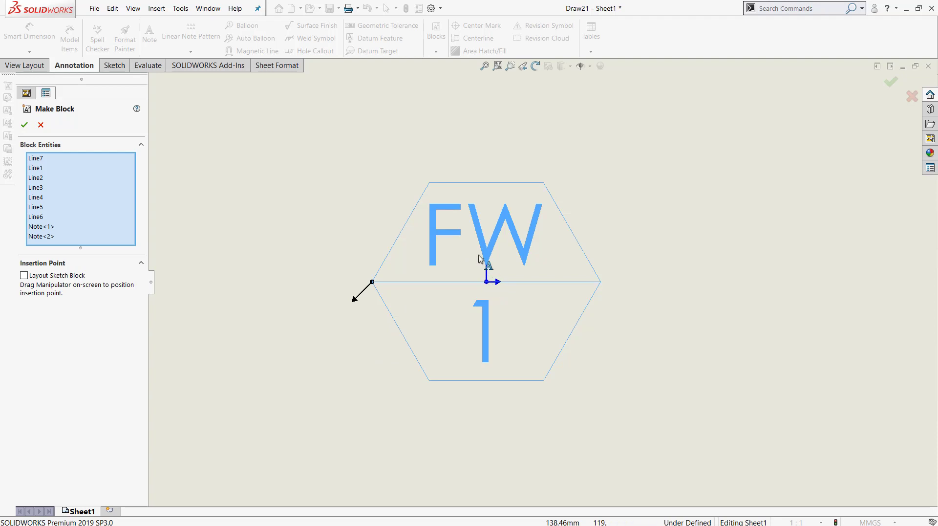
Step: Create the block and give it a bent leader
click(25, 124)
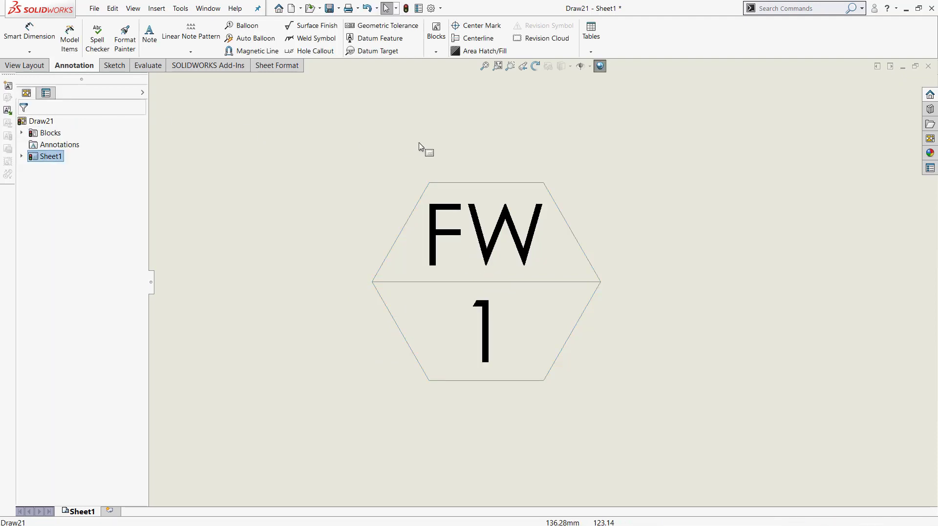
mouse_move(474, 217)
mouse_down()
mouse_move(466, 157)
mouse_move(400, 268)
mouse_move(494, 237)
mouse_move(436, 209)
mouse_move(622, 235)
mouse_up()
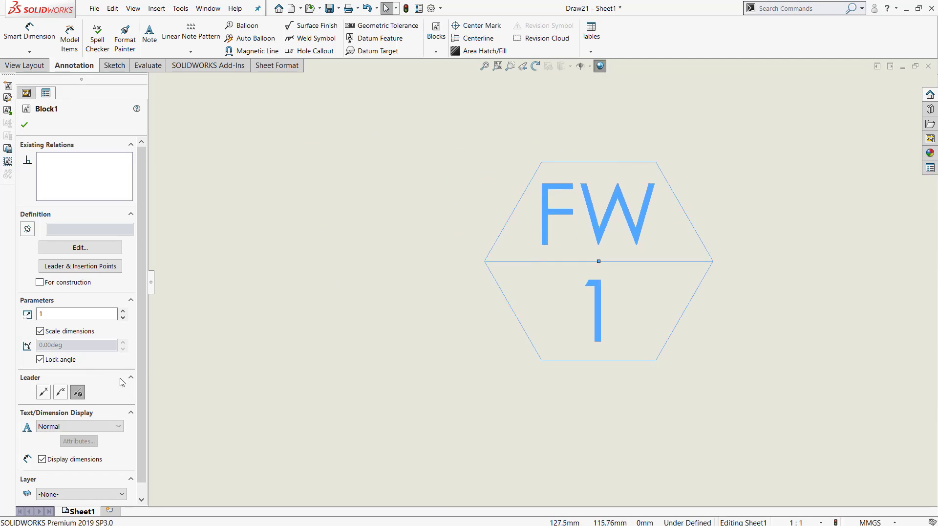
click(60, 392)
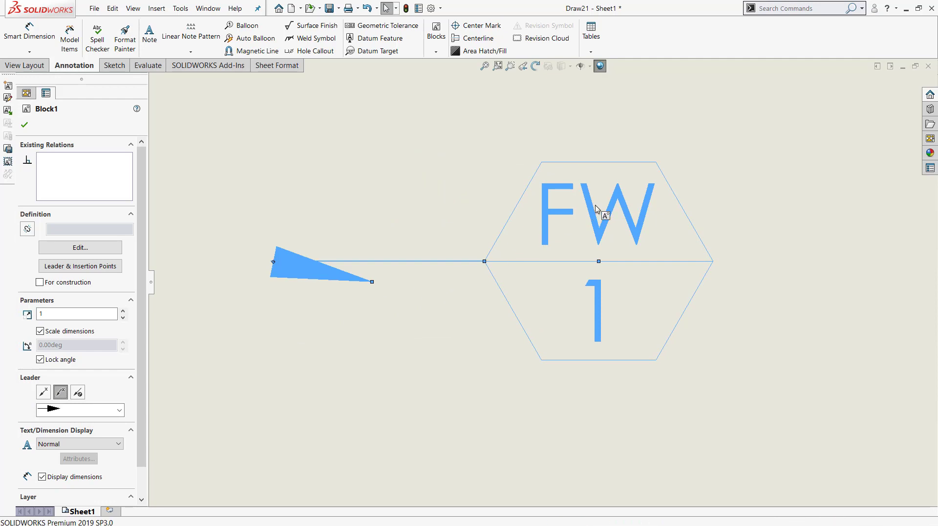
Step: Drag the block up-right so its leader arrow points down-left from the hexagon
drag(593, 208, 654, 132)
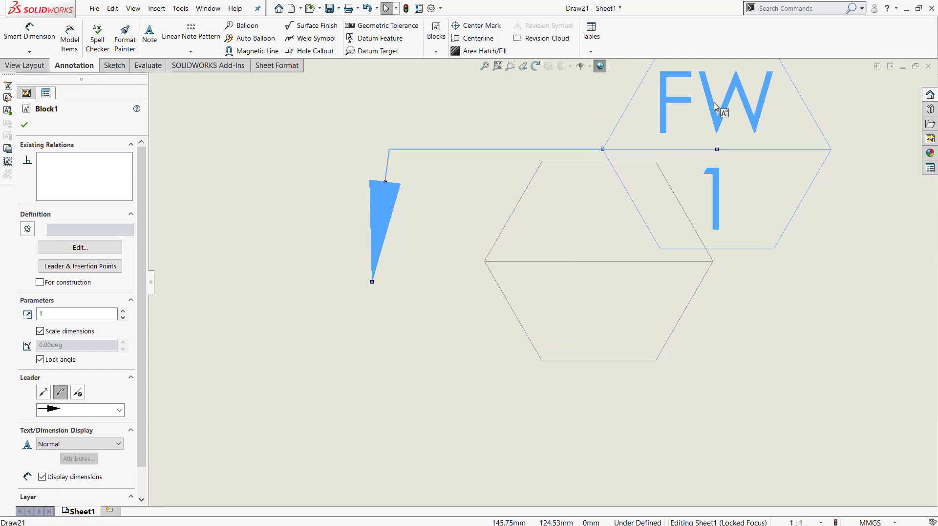
scroll(713, 106, up, 1)
scroll(728, 121, up, 1)
scroll(711, 153, up, 1)
scroll(657, 283, up, 1)
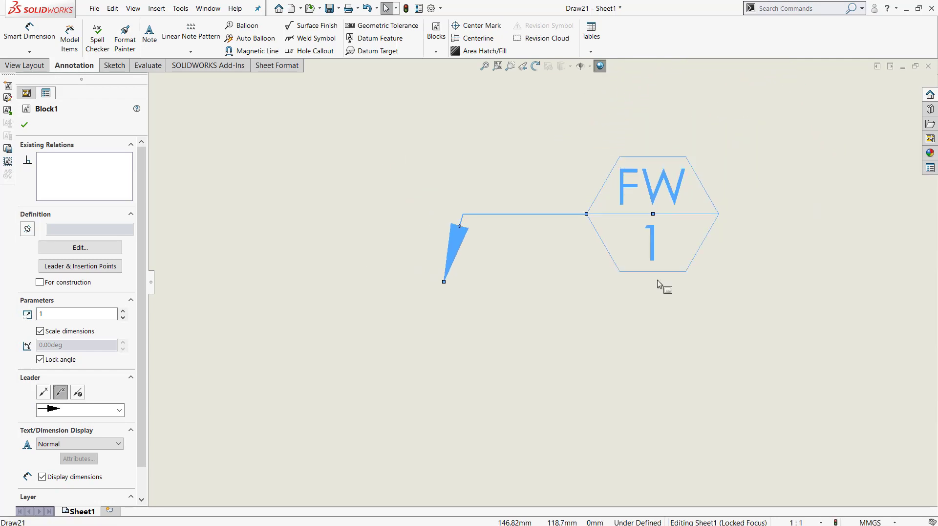
scroll(677, 241, down, 1)
scroll(660, 189, down, 1)
scroll(674, 178, down, 1)
scroll(667, 128, down, 2)
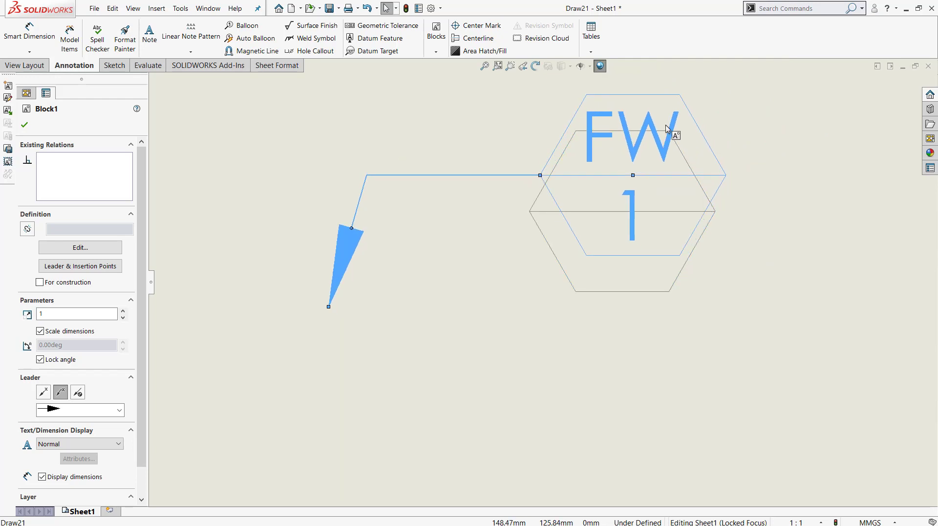
scroll(674, 137, up, 1)
click(767, 144)
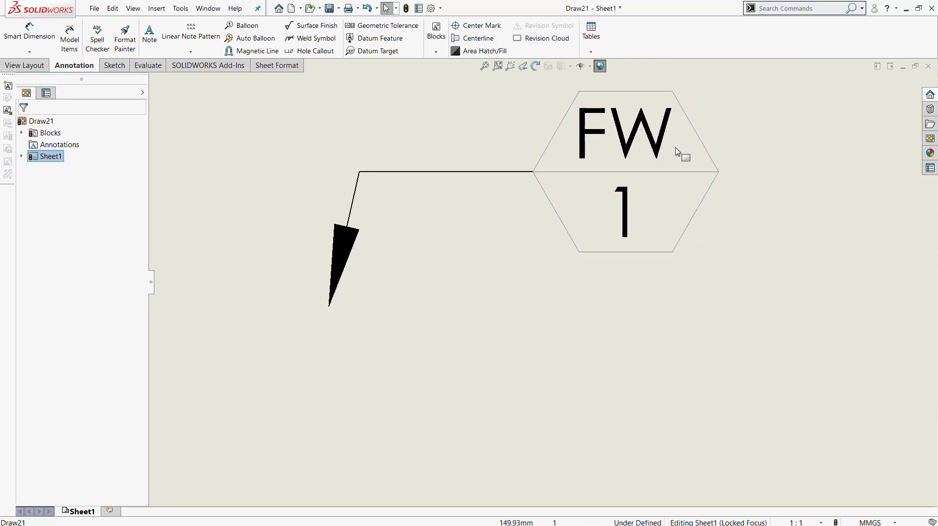
Step: Make the FW note a read-only attribute named FieldWeld
click(621, 135)
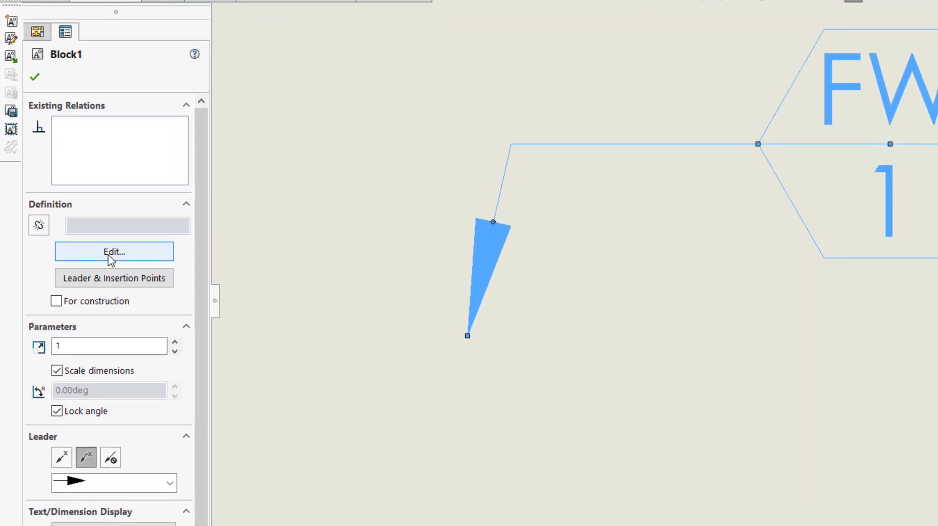
click(109, 255)
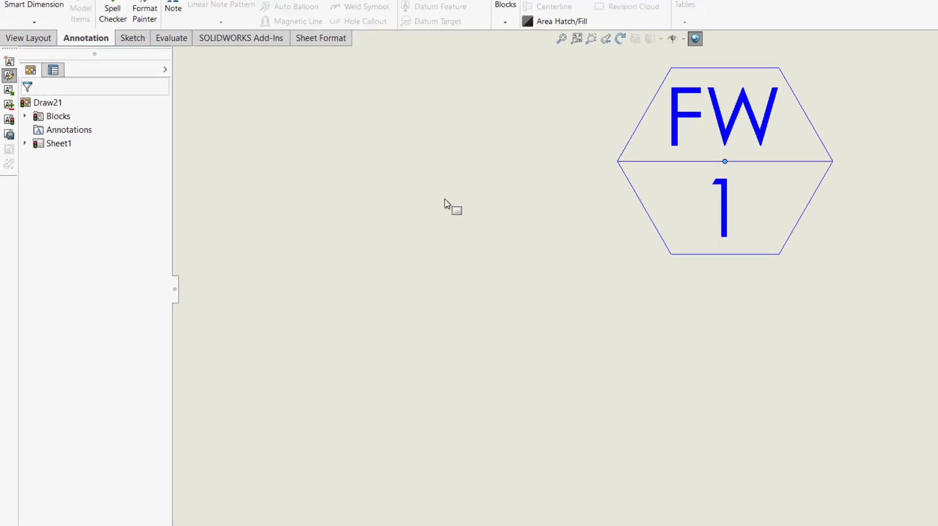
click(635, 142)
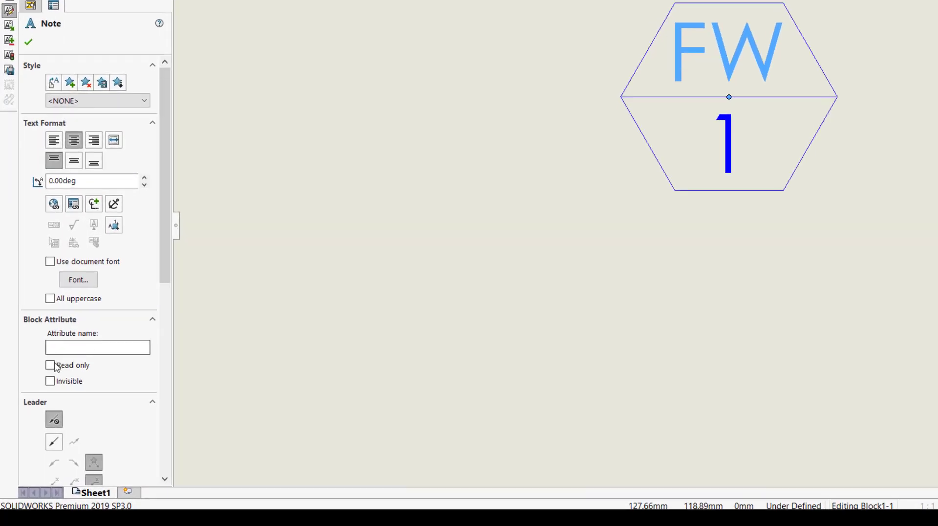
click(50, 364)
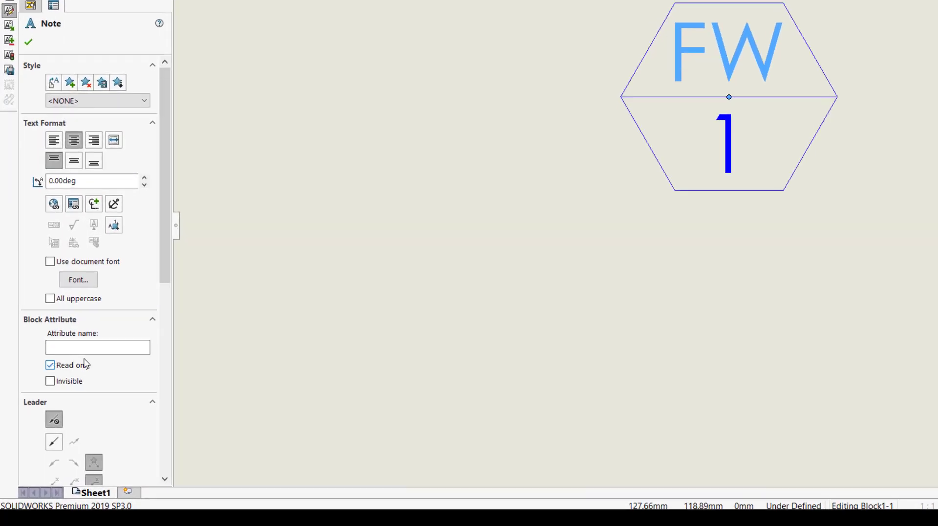
click(118, 345)
text(FieldWeld)
click(642, 167)
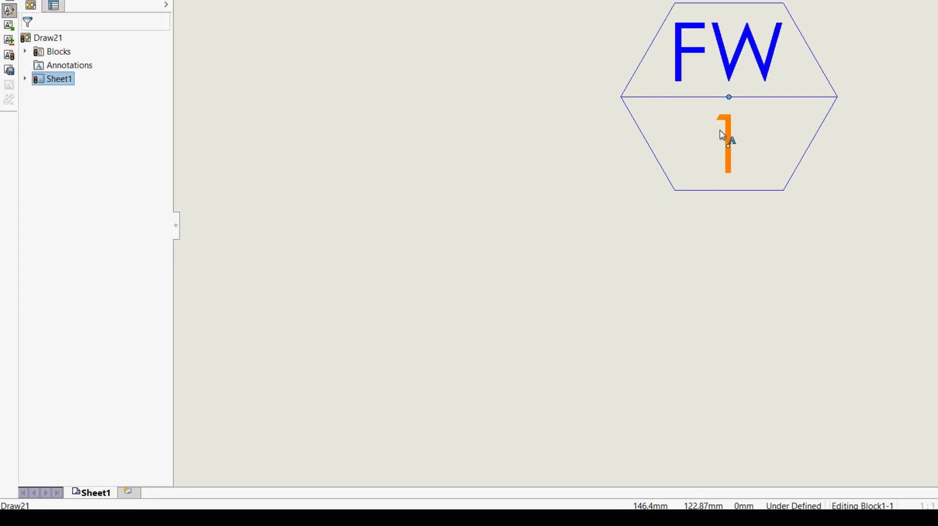
Step: Name the '1' note's attribute Instance
click(729, 138)
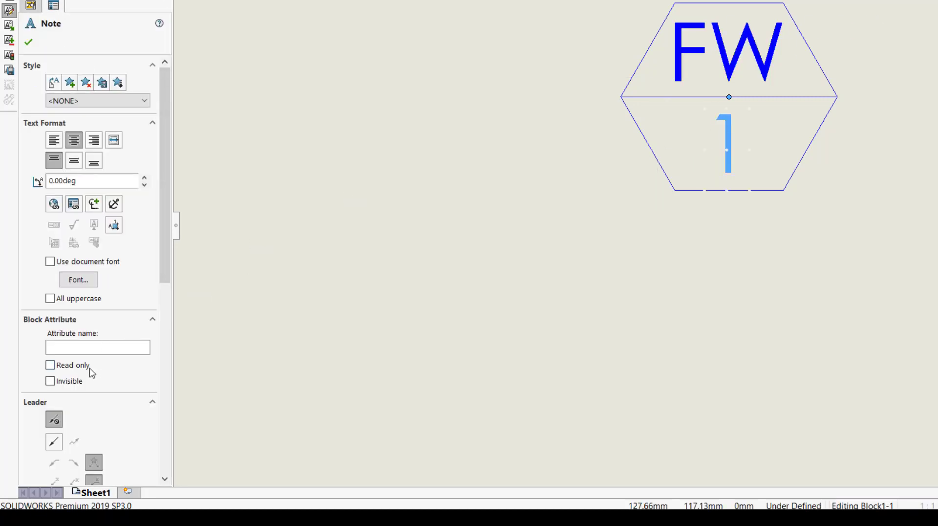
click(102, 343)
click(429, 201)
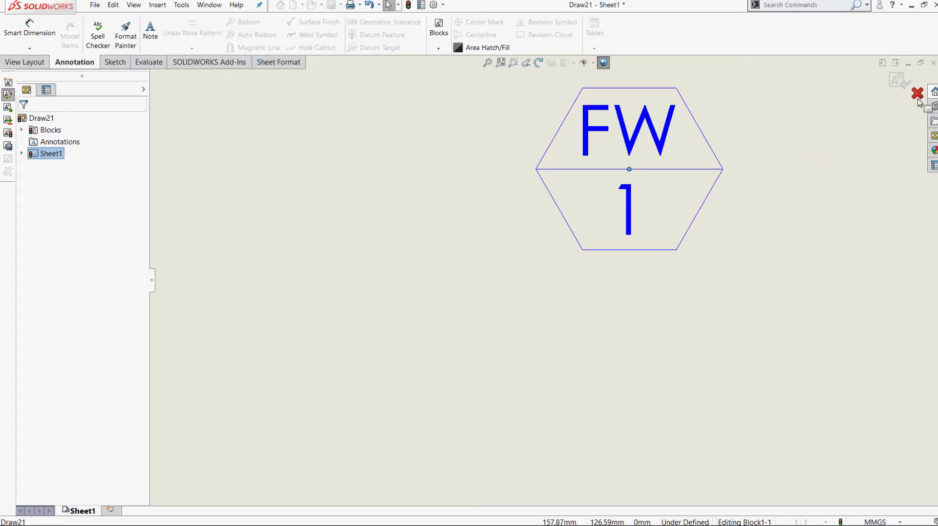
Step: Exit block editing and move the leadered symbol to a new spot
click(891, 83)
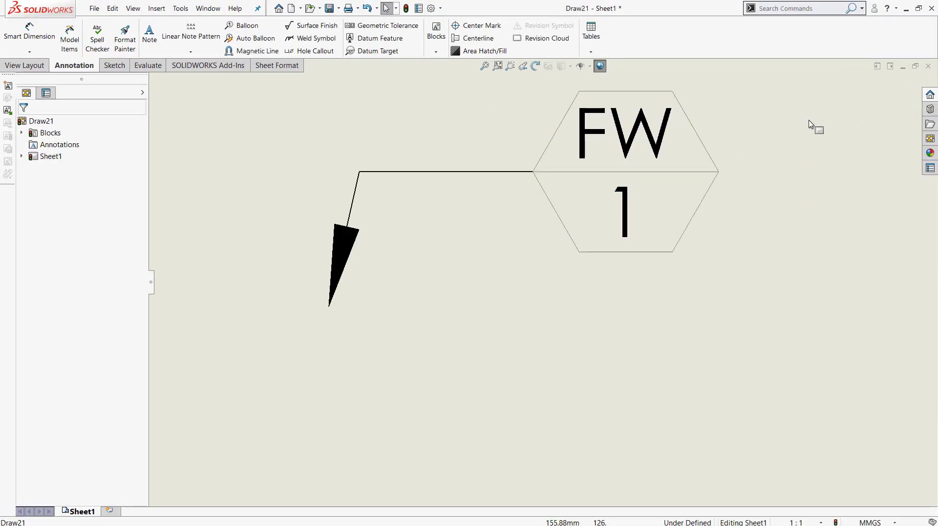
drag(620, 220, 664, 237)
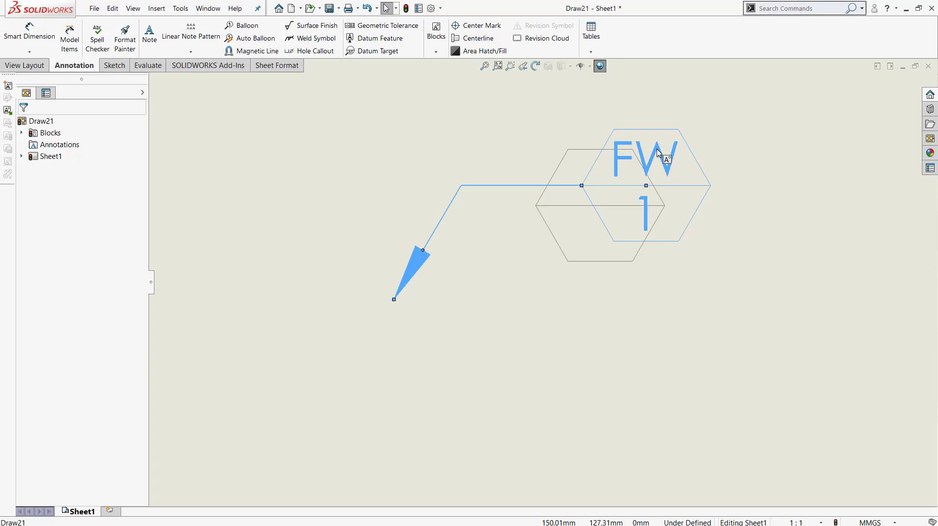
click(712, 168)
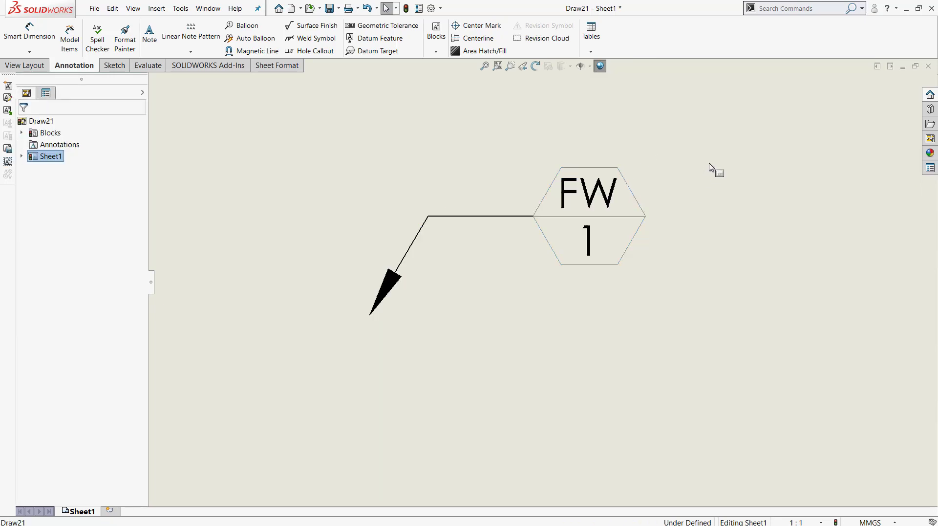
Step: Change the block's Instance attribute to 2 and move it up-right
click(594, 192)
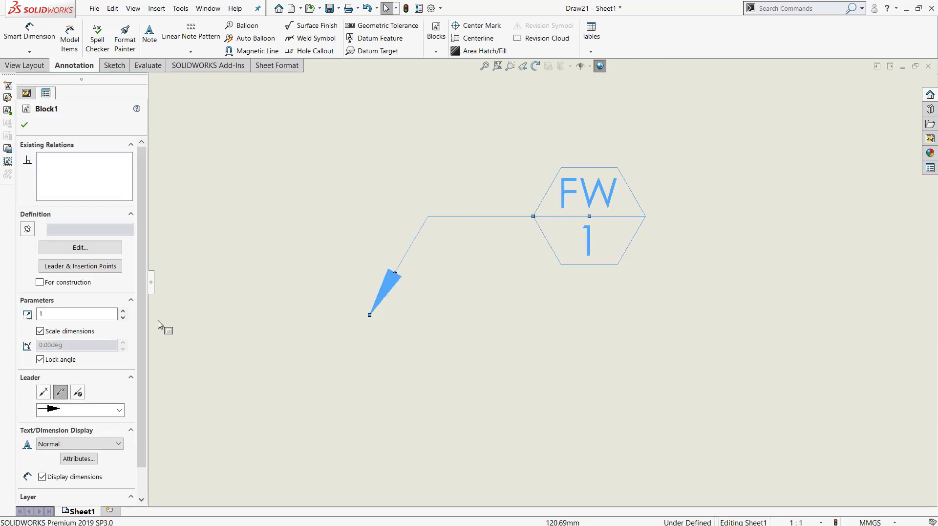
click(78, 458)
text(2)
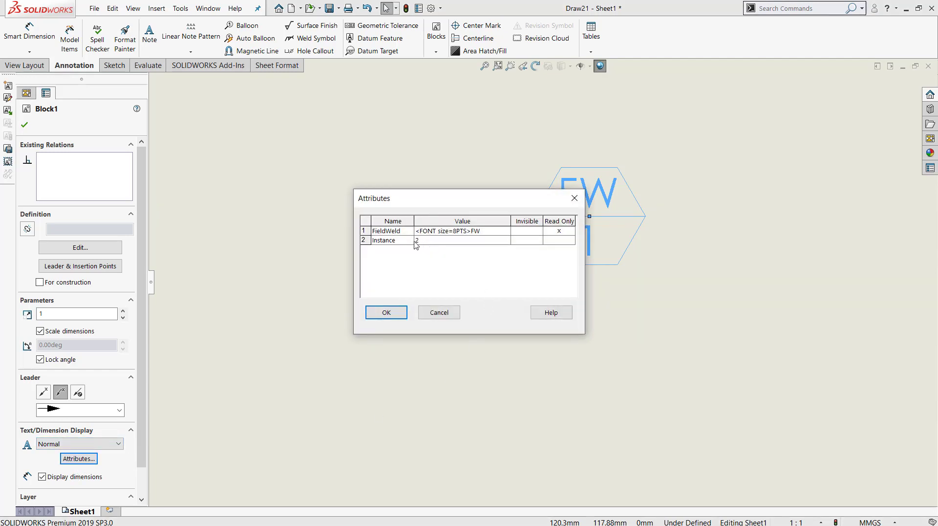
click(394, 314)
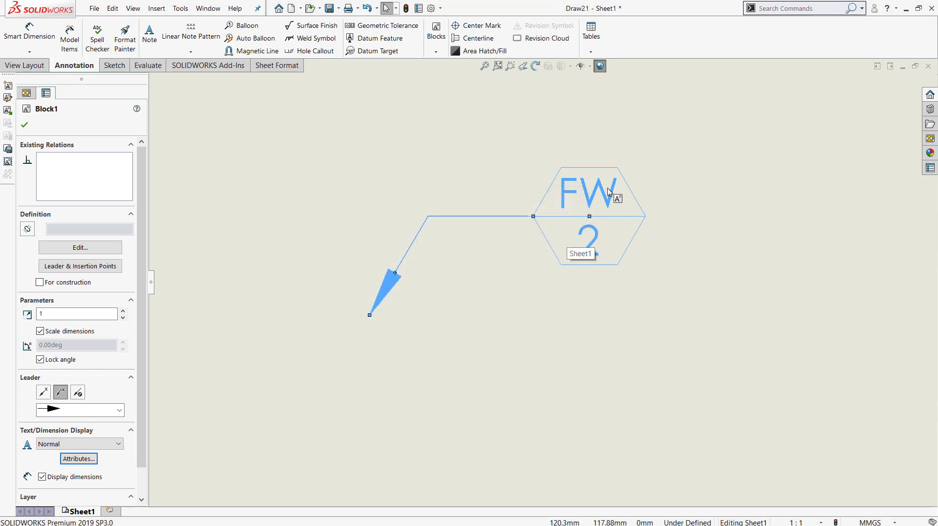
drag(610, 192, 630, 154)
click(412, 153)
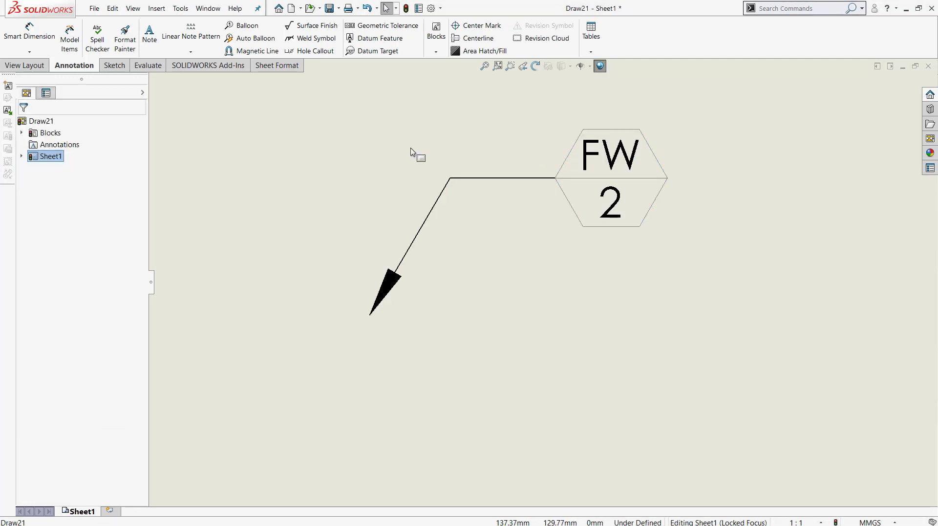
Step: Insert three Block1 copies at the sheet's upper left, bottom, and right
click(21, 132)
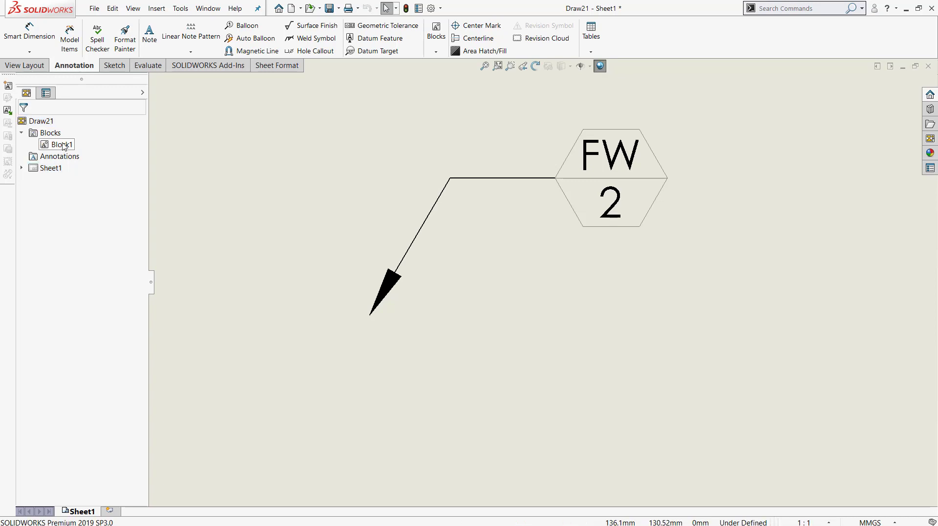
drag(63, 146, 551, 313)
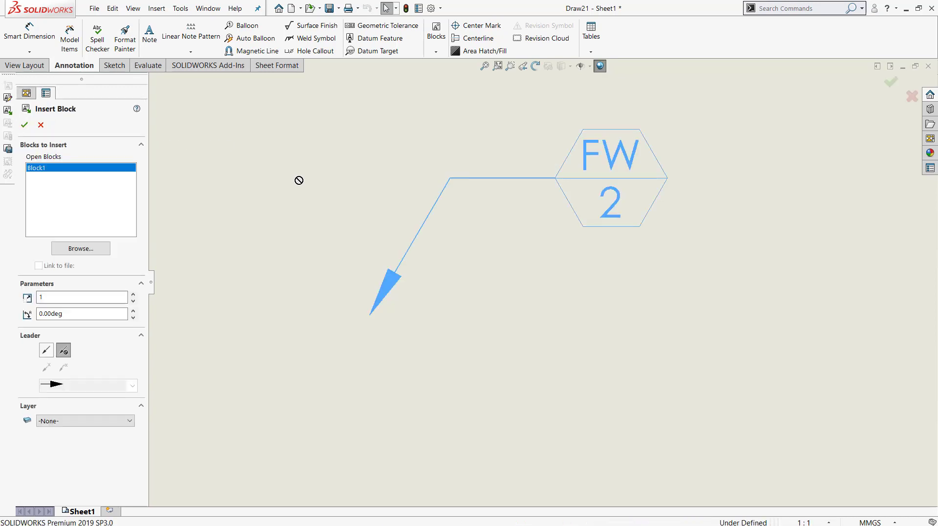
click(273, 181)
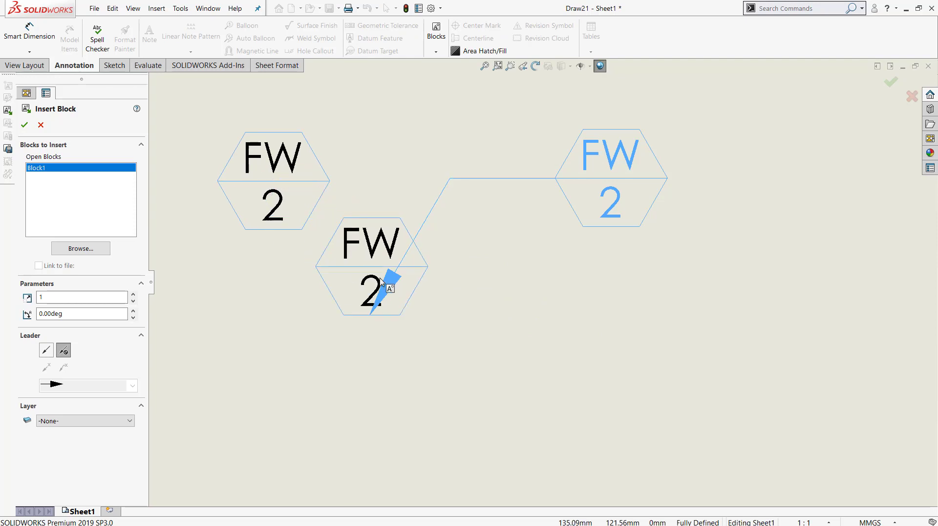
click(581, 376)
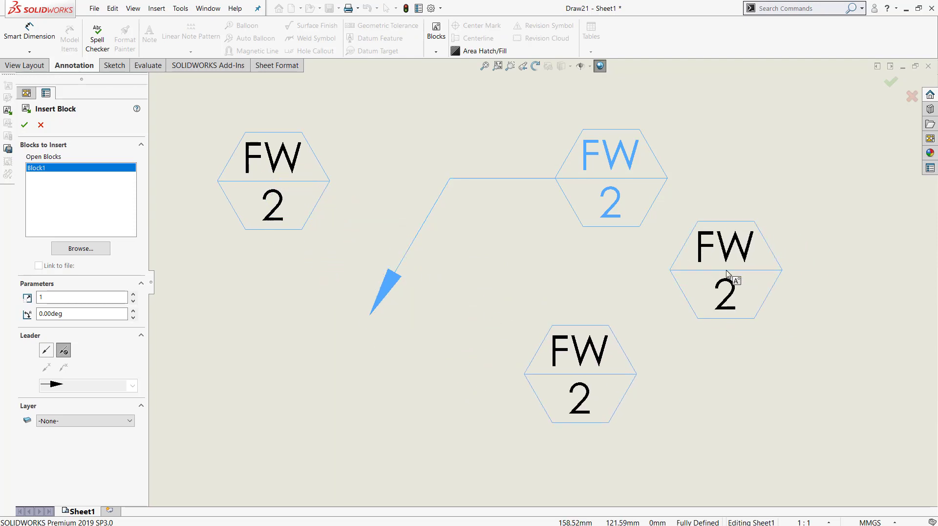
click(757, 272)
key(Escape)
key(Escape)
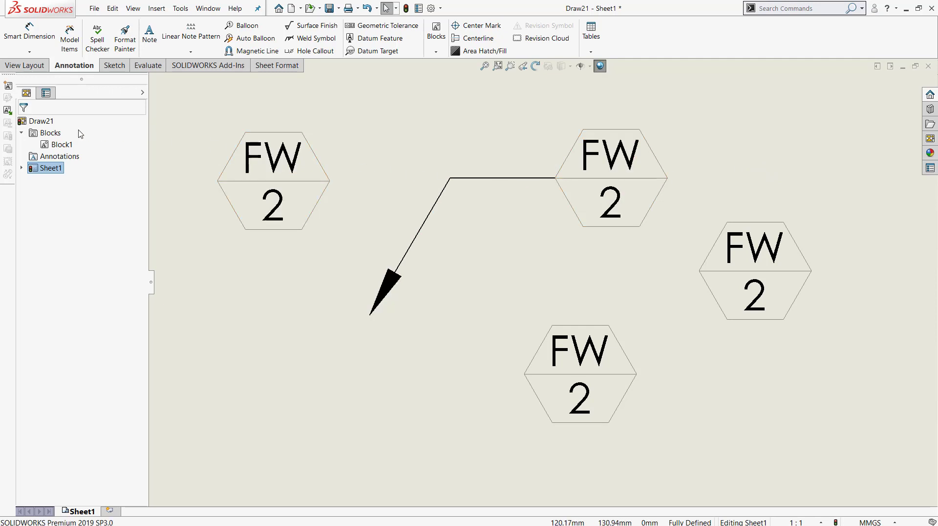
Step: Save Block1 over the existing FieldWeld.SLDBLK on the Desktop, confirming the replacement
right_click(63, 146)
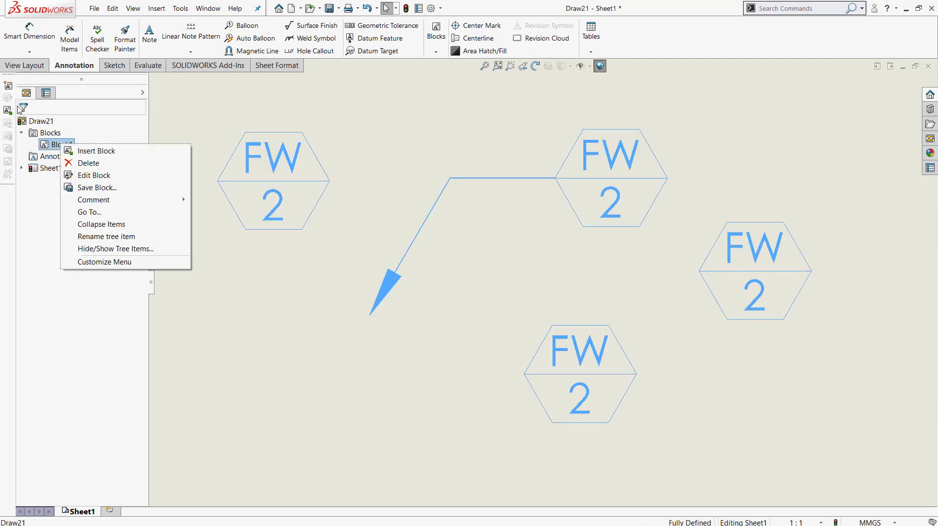
click(100, 188)
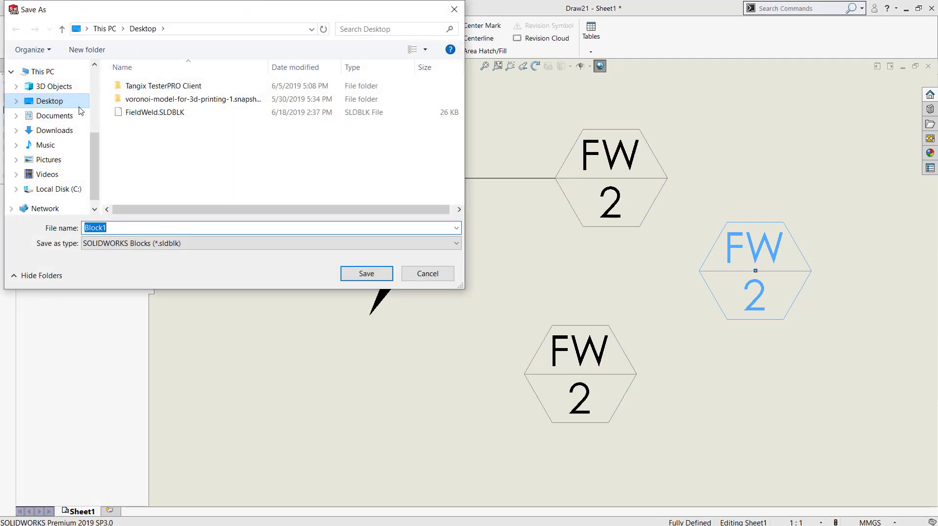
click(172, 115)
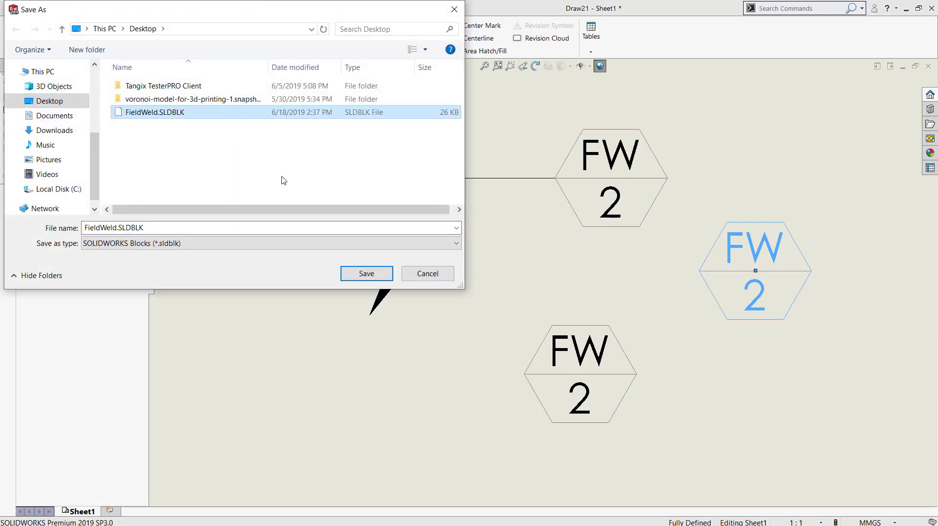
click(363, 275)
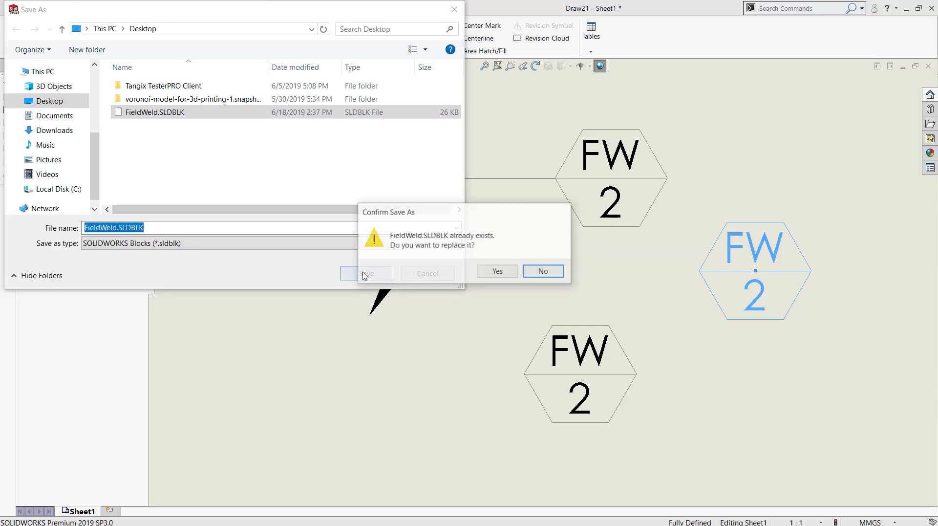
click(500, 278)
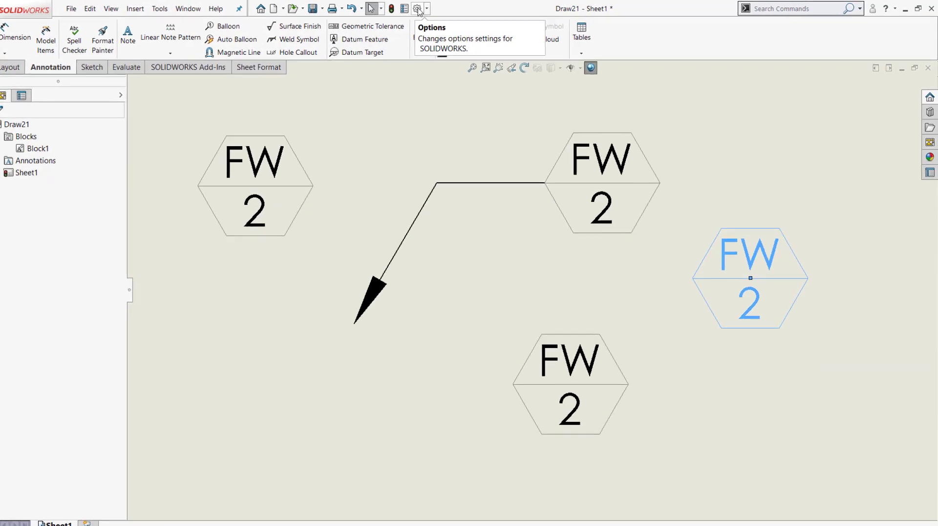
Step: Display the Blocks folder location (Desktop) under File Locations in System Options
click(431, 9)
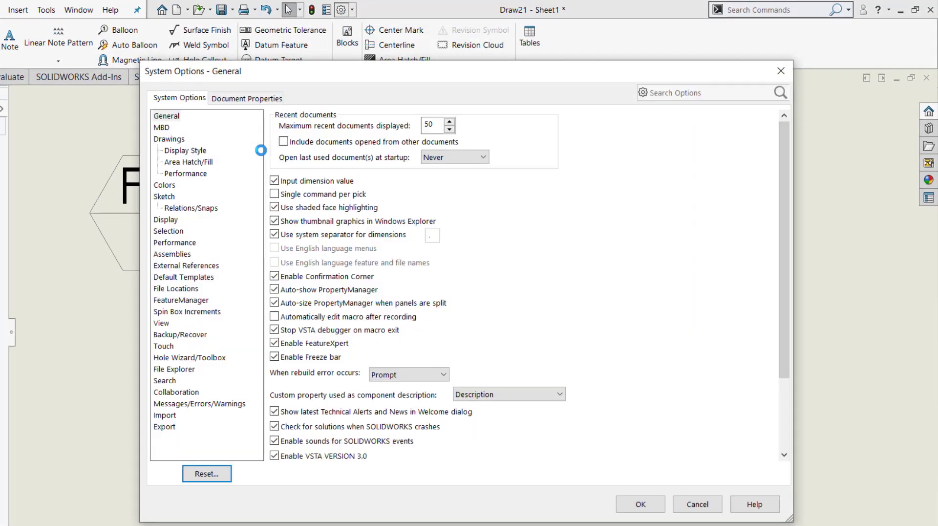
click(178, 289)
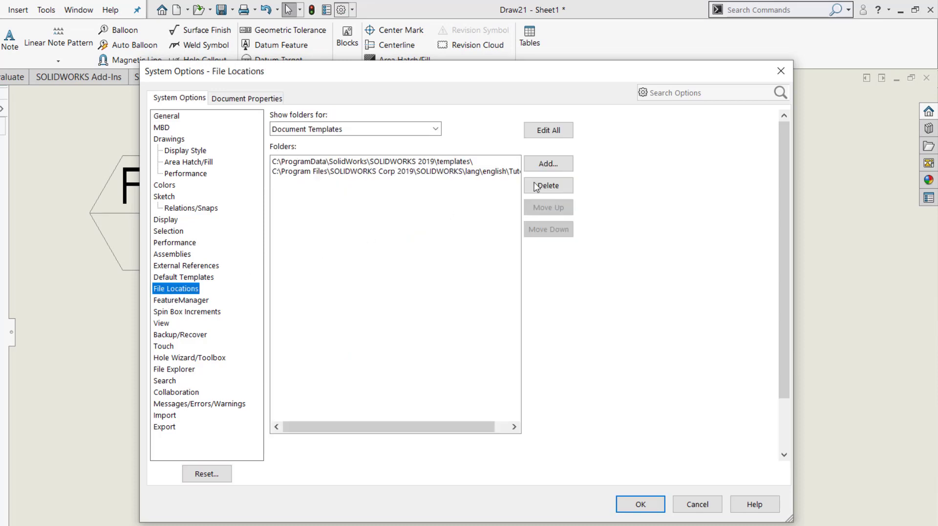
click(429, 129)
click(306, 186)
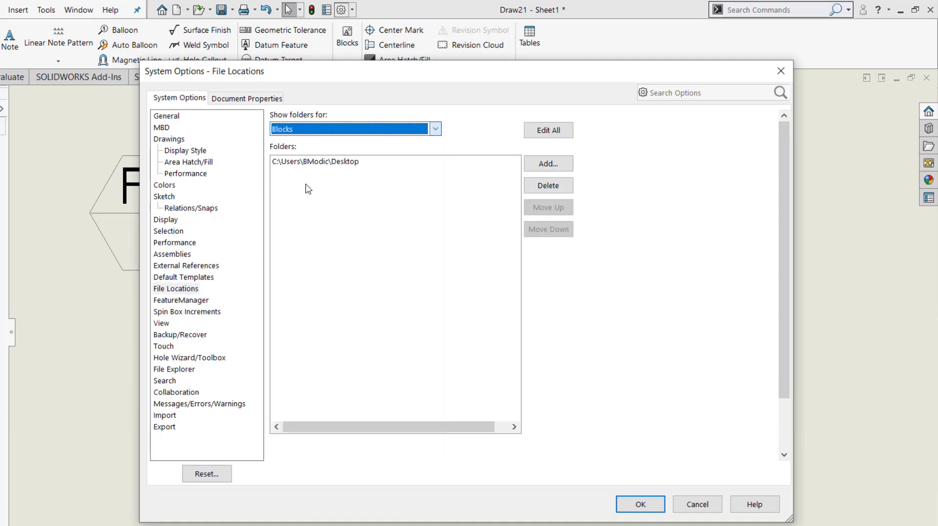
click(351, 166)
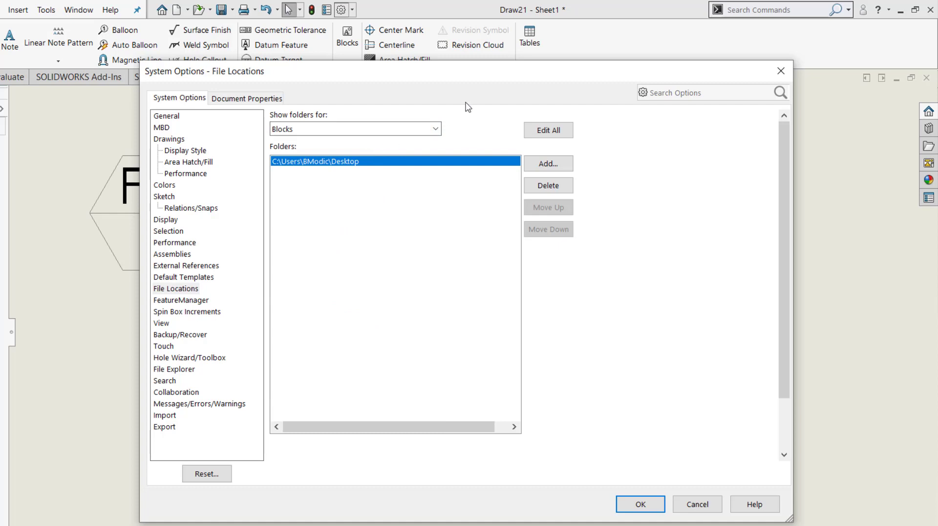